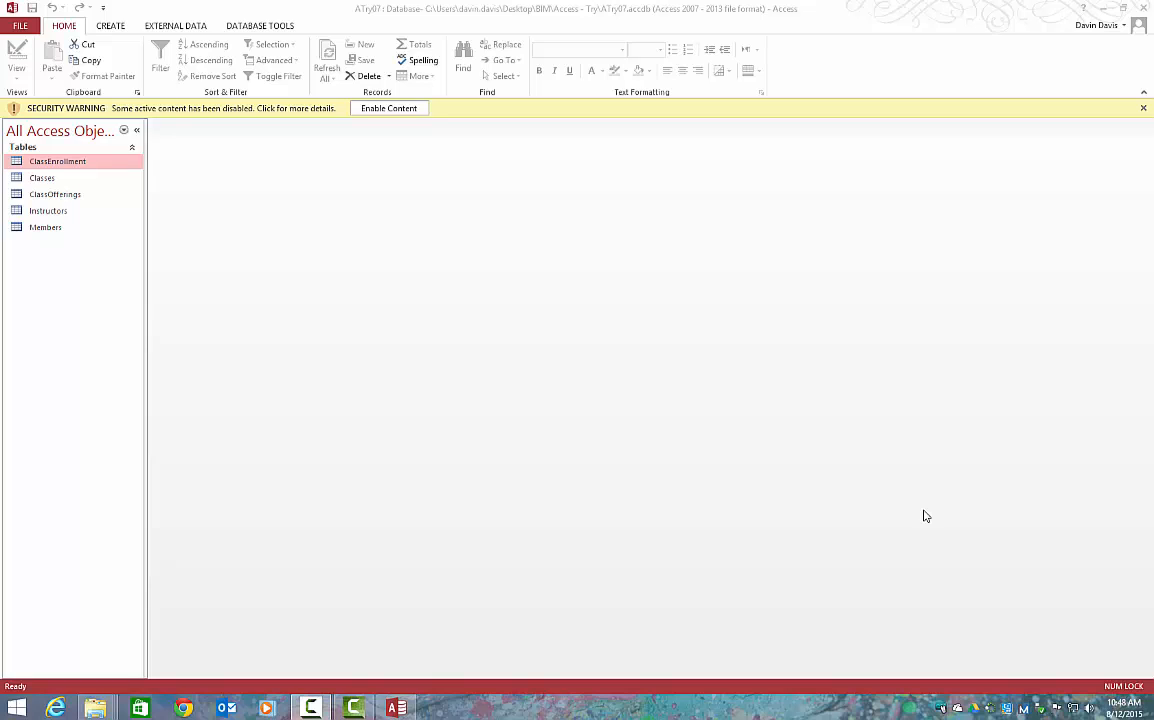
Enable the database's blocked content, and open the Members table to review its records before closing it
click(394, 112)
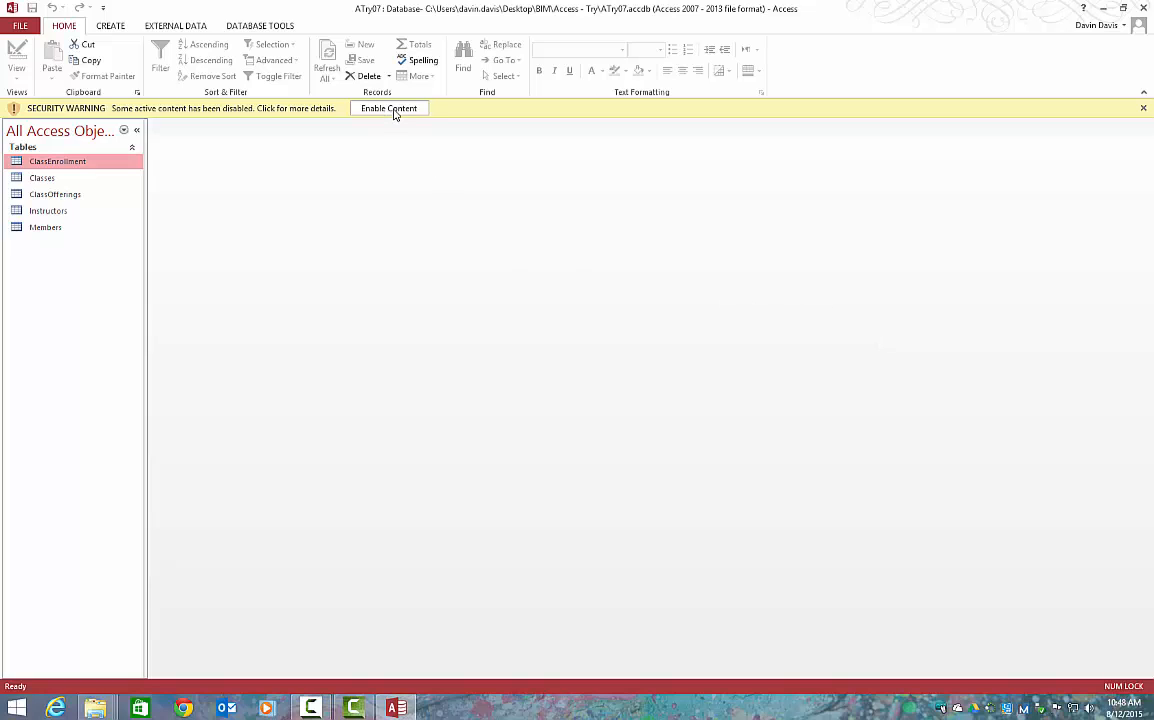
click(394, 112)
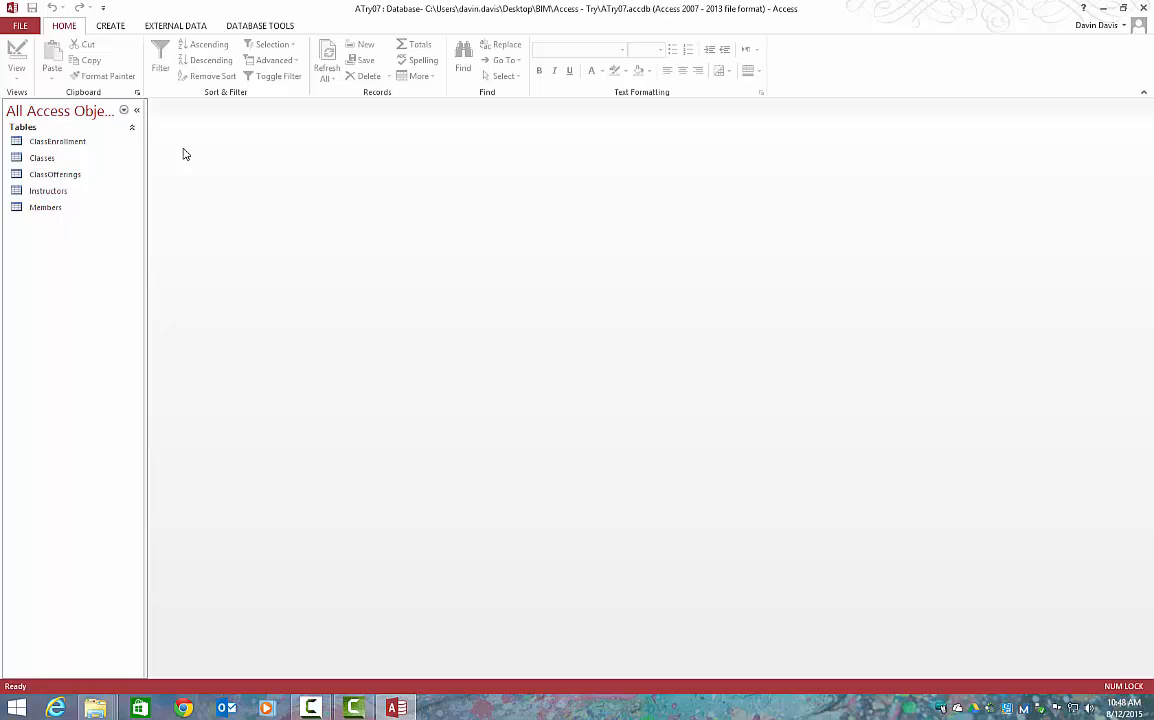
double_click(57, 210)
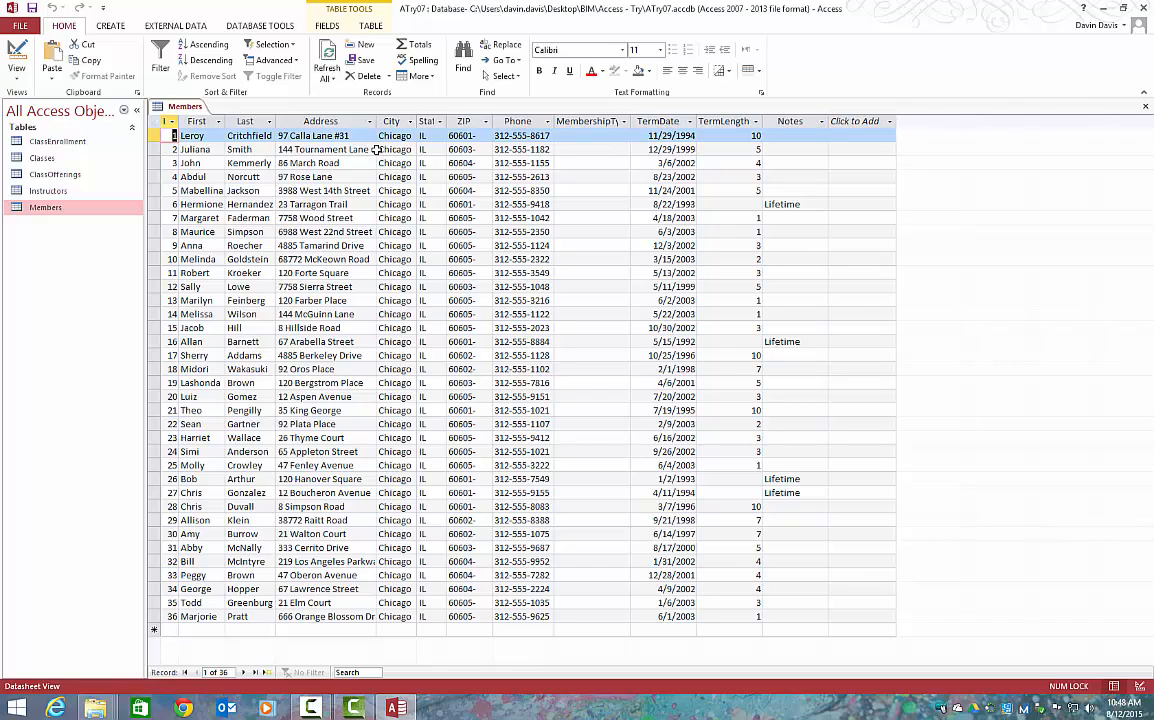
right_click(166, 106)
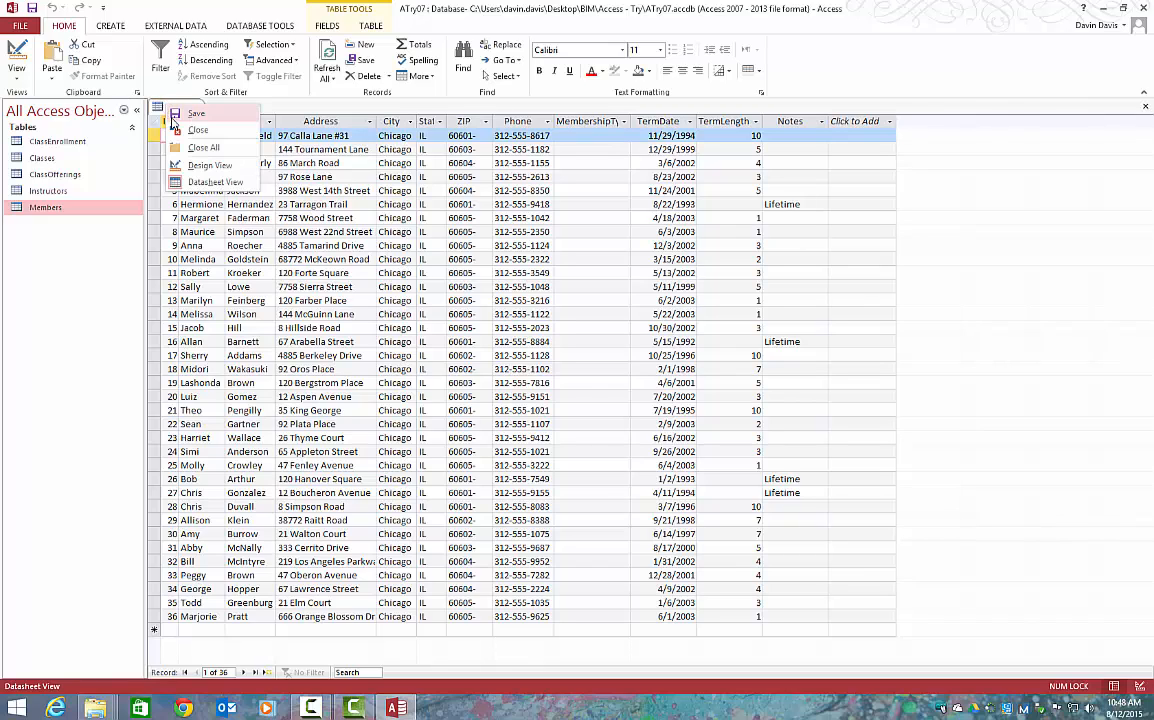
click(176, 136)
Start a new query on the Members table with the Simple Query Wizard
click(118, 31)
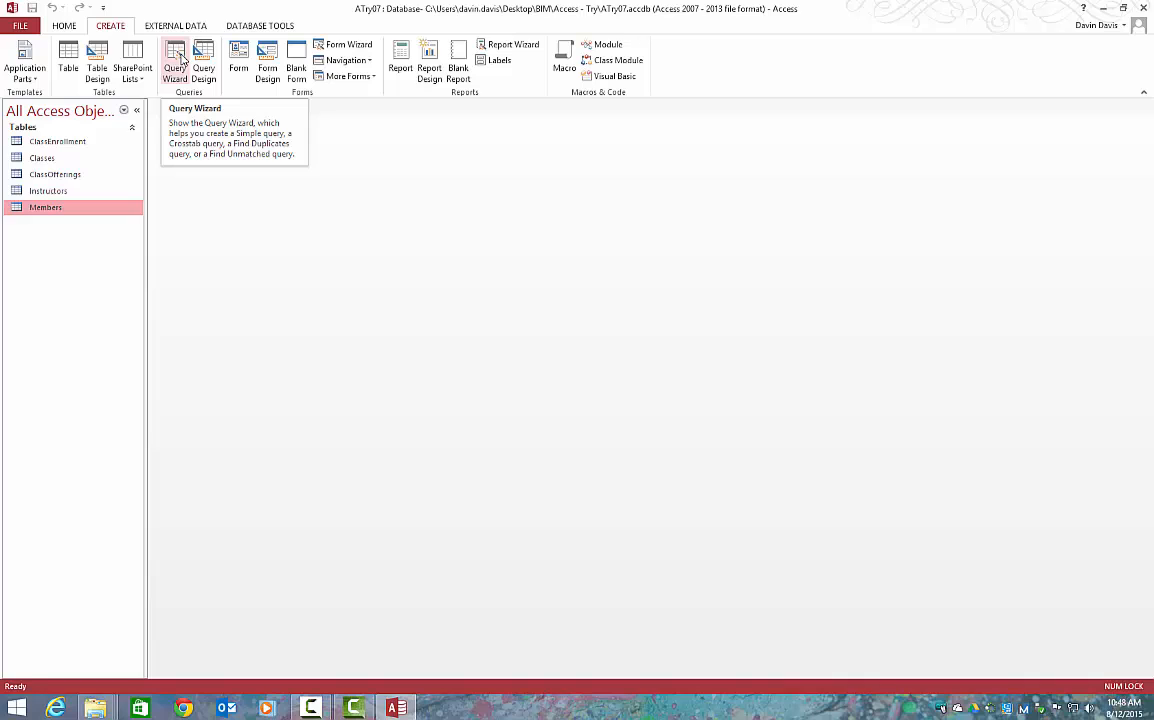
click(176, 62)
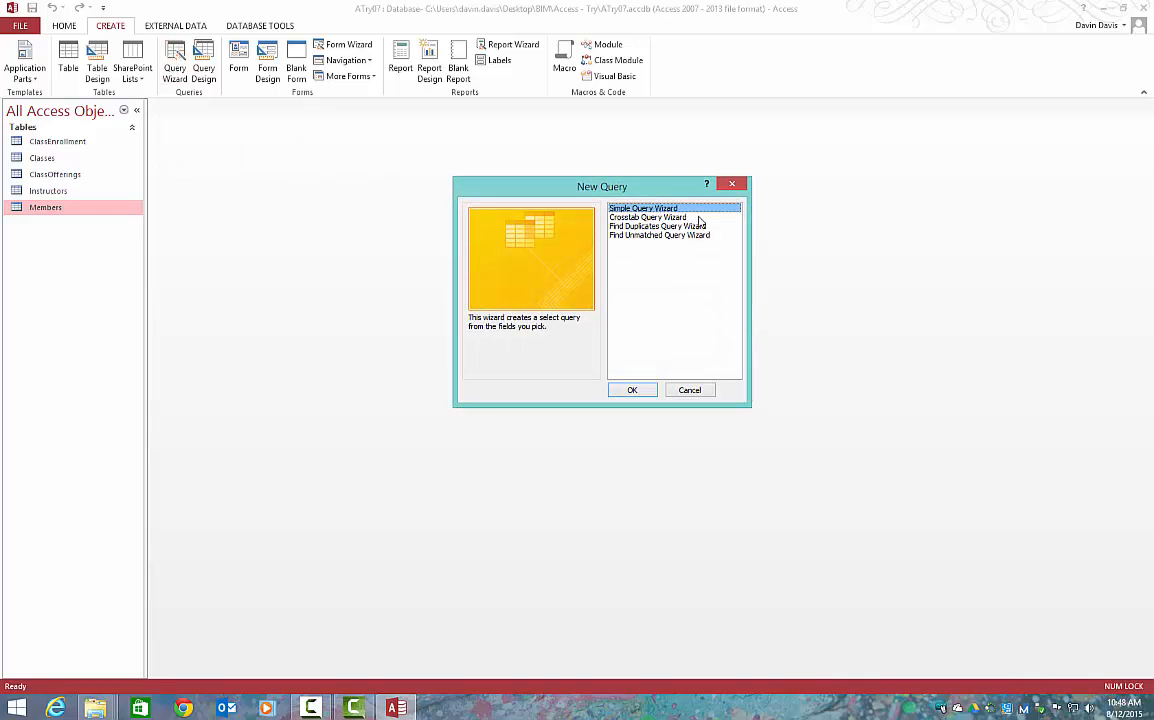
click(637, 391)
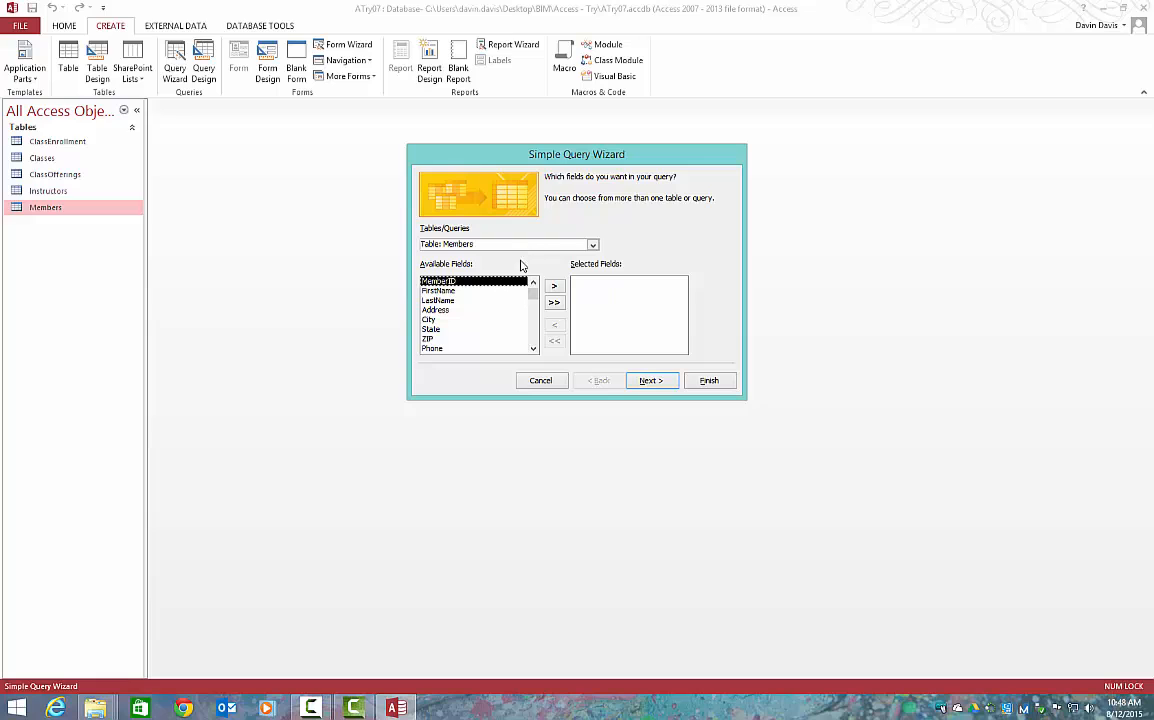
double_click(450, 291)
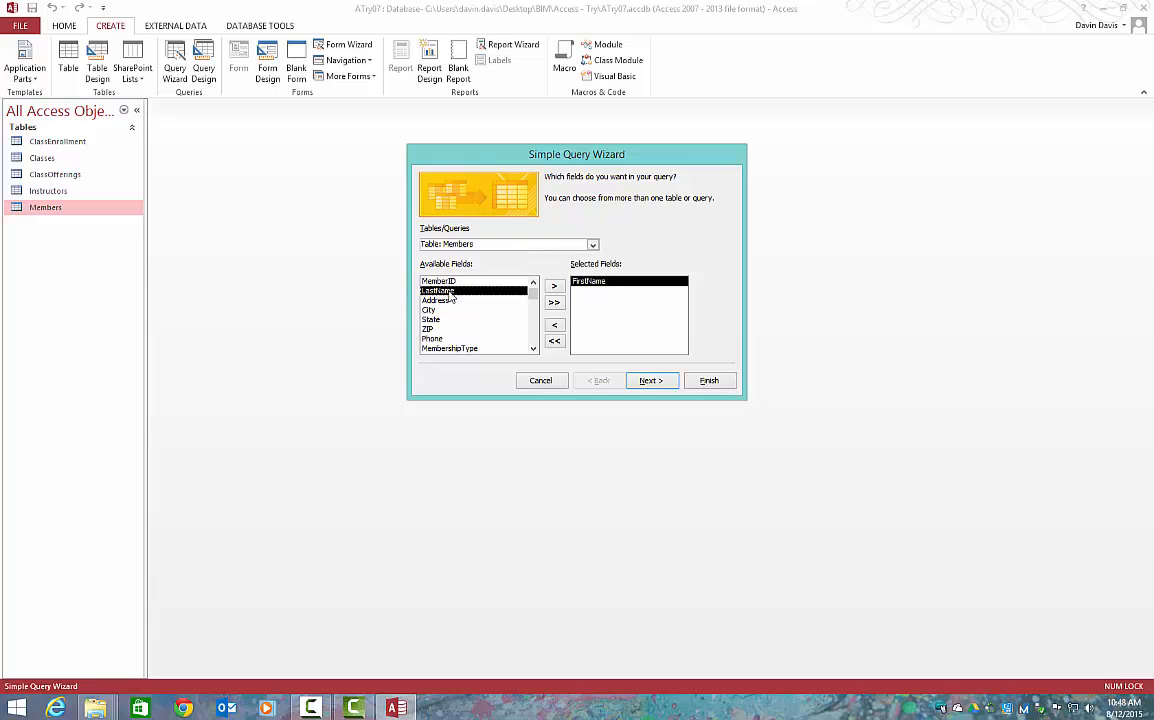
double_click(450, 292)
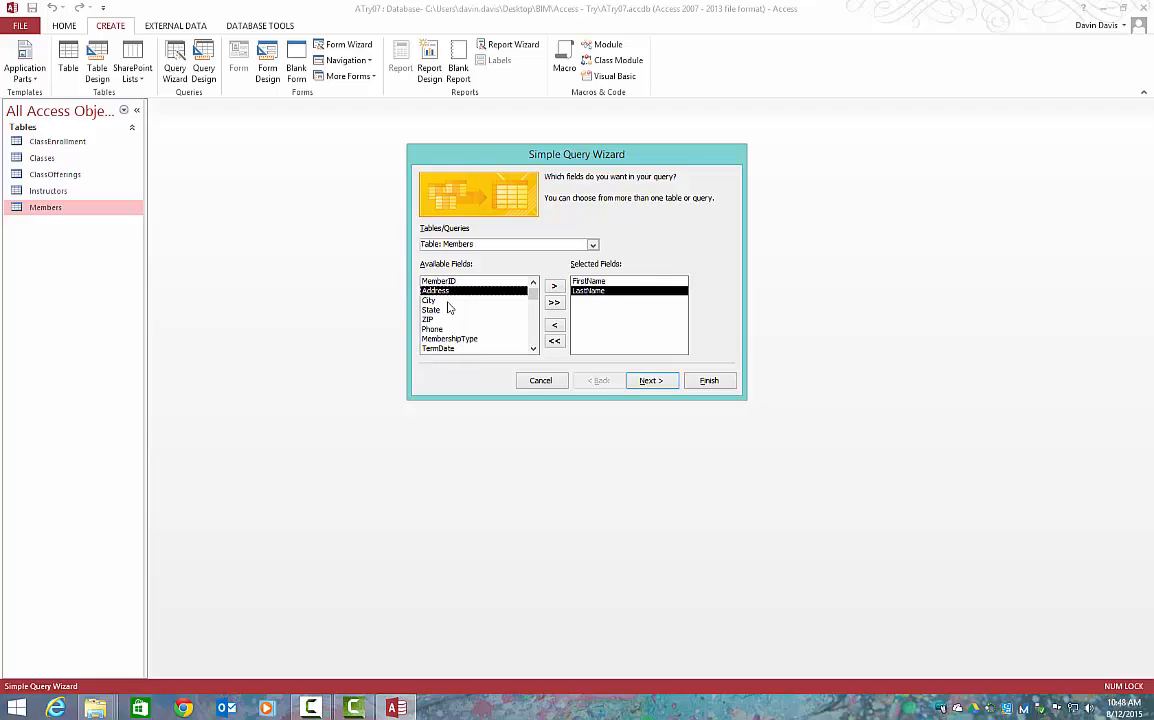
click(449, 330)
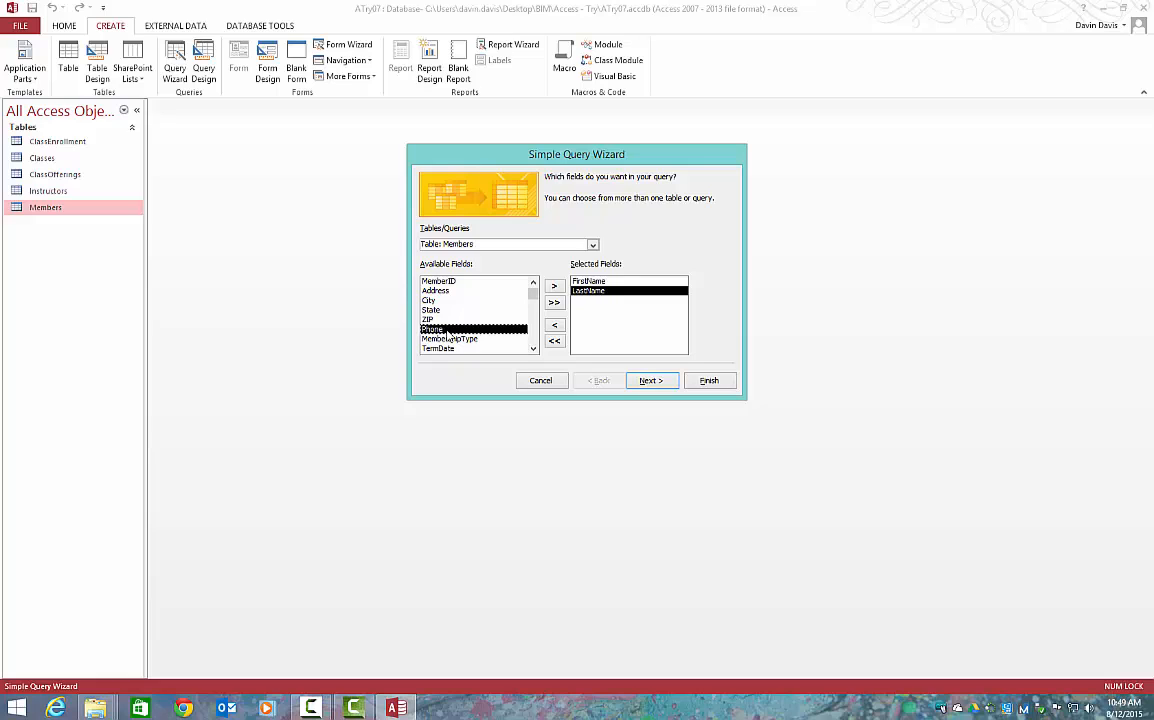
click(553, 305)
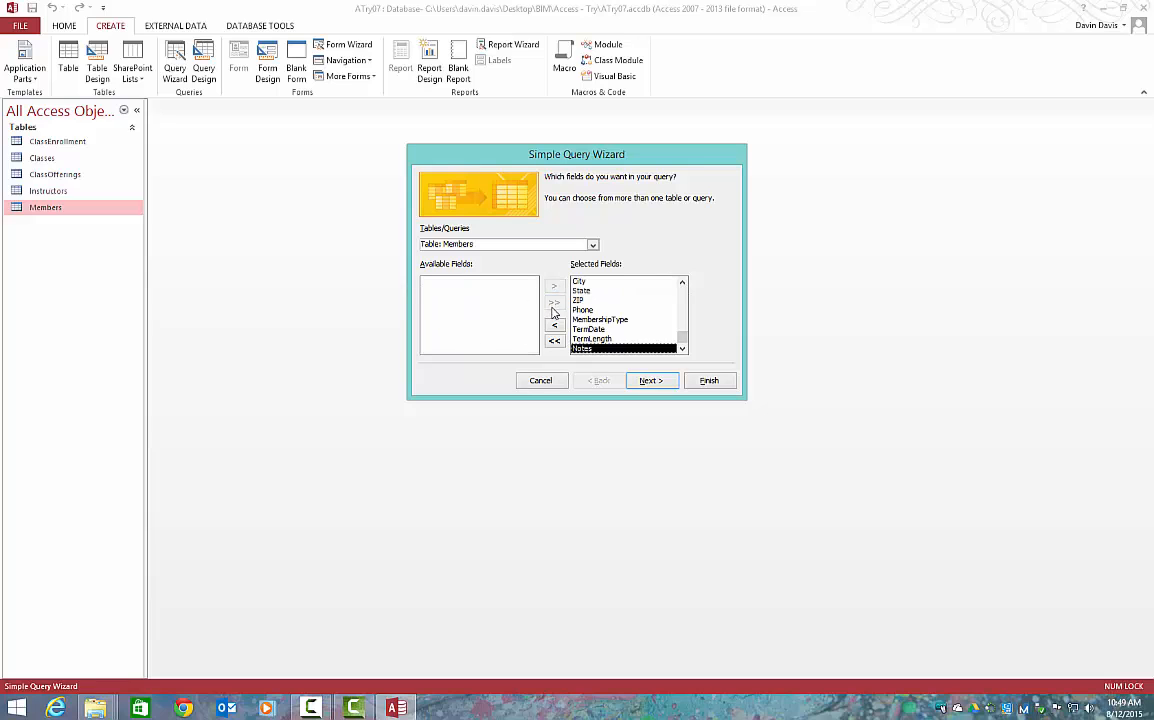
click(554, 325)
click(582, 320)
click(554, 325)
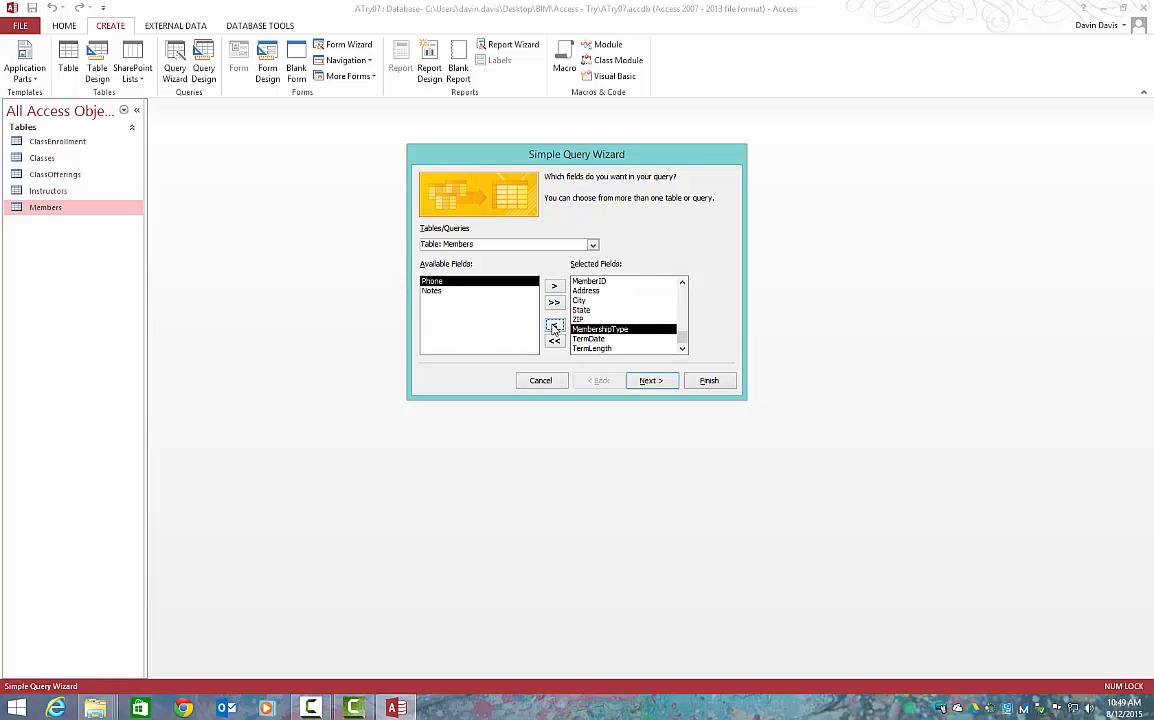
click(556, 341)
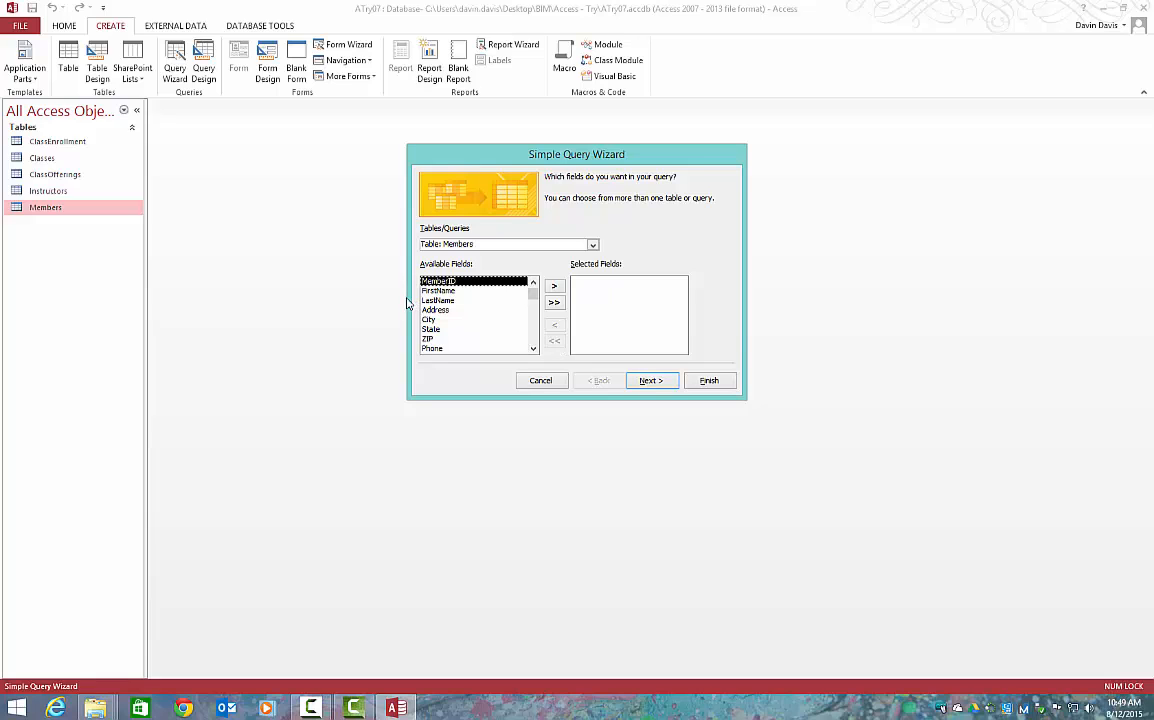
Add the FirstName, LastName and Phone fields of the Members table to the query and continue to its title
double_click(437, 291)
double_click(436, 291)
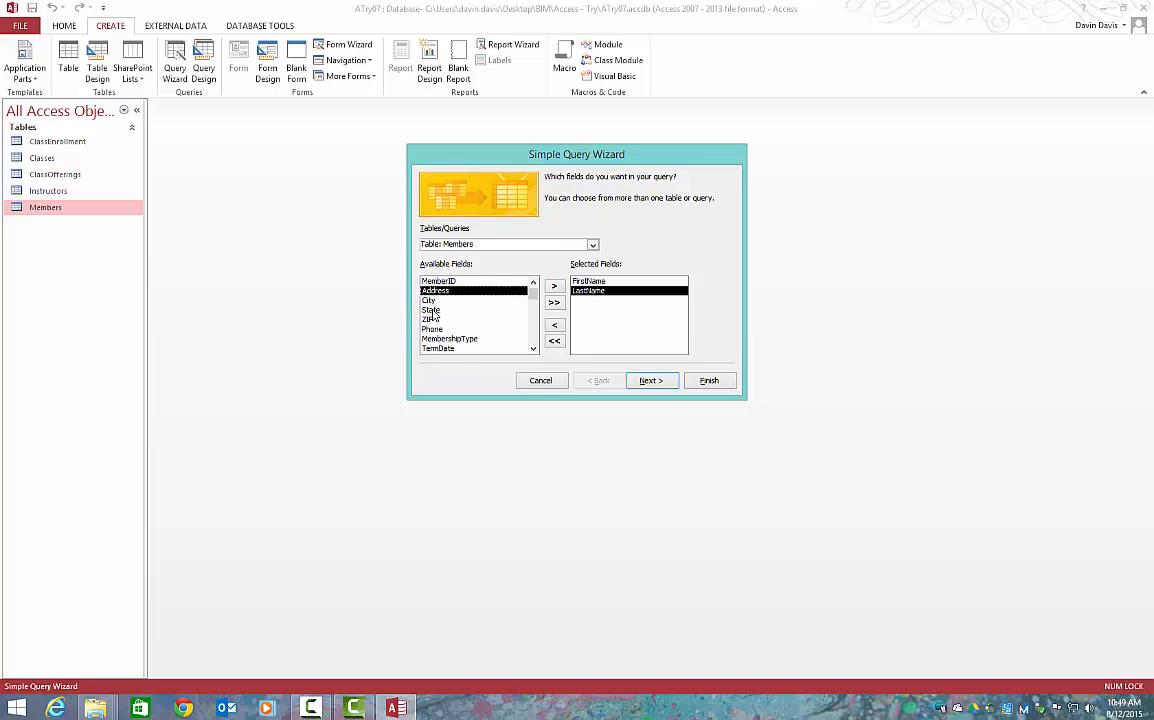
double_click(432, 329)
click(646, 381)
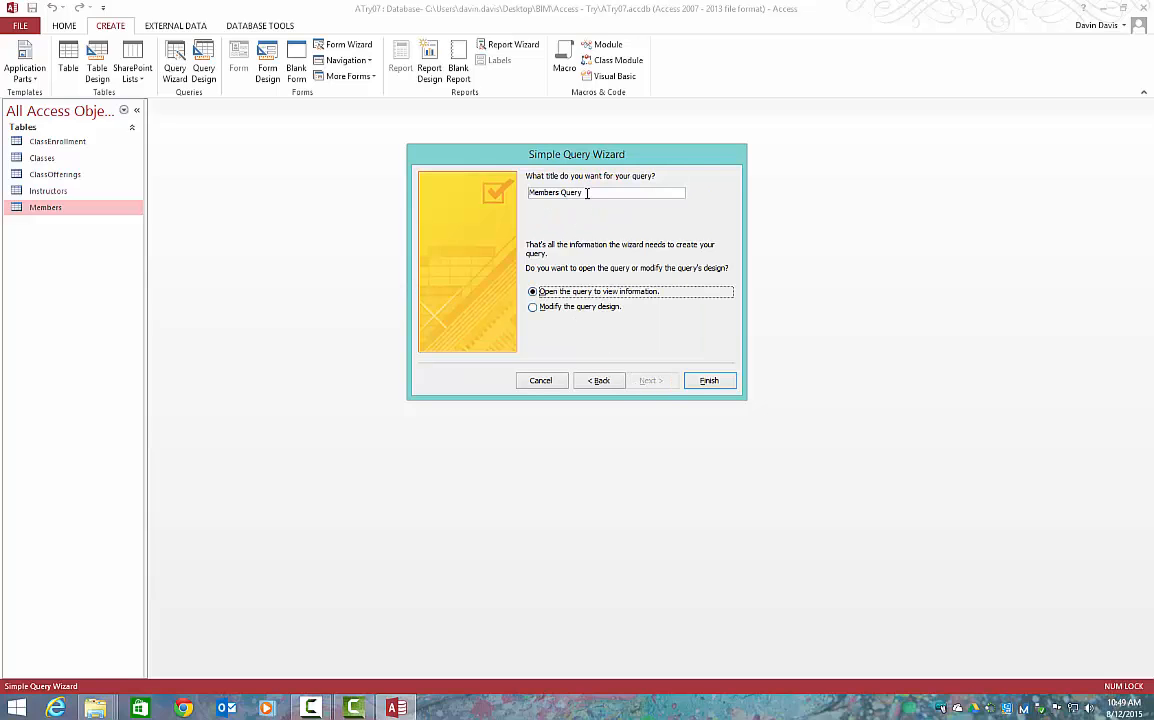
Title the query Phone Listing and finish the wizard, opening the query to view its information
drag(587, 193, 430, 196)
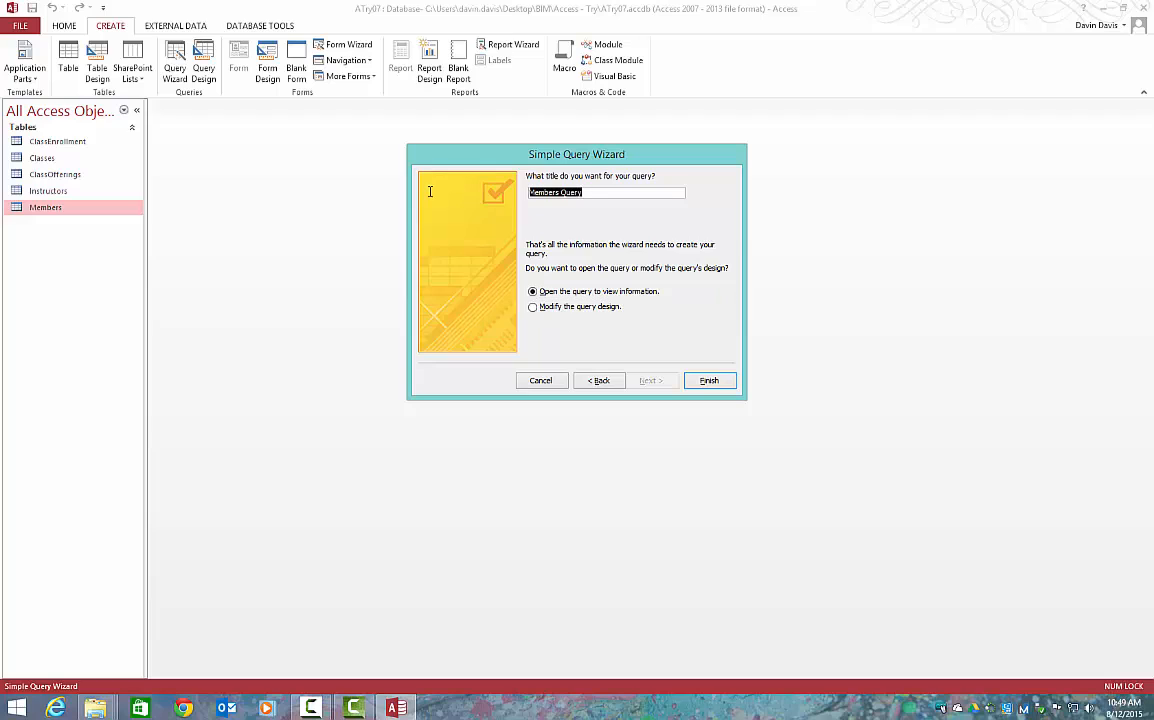
text(Phone Listing)
click(709, 380)
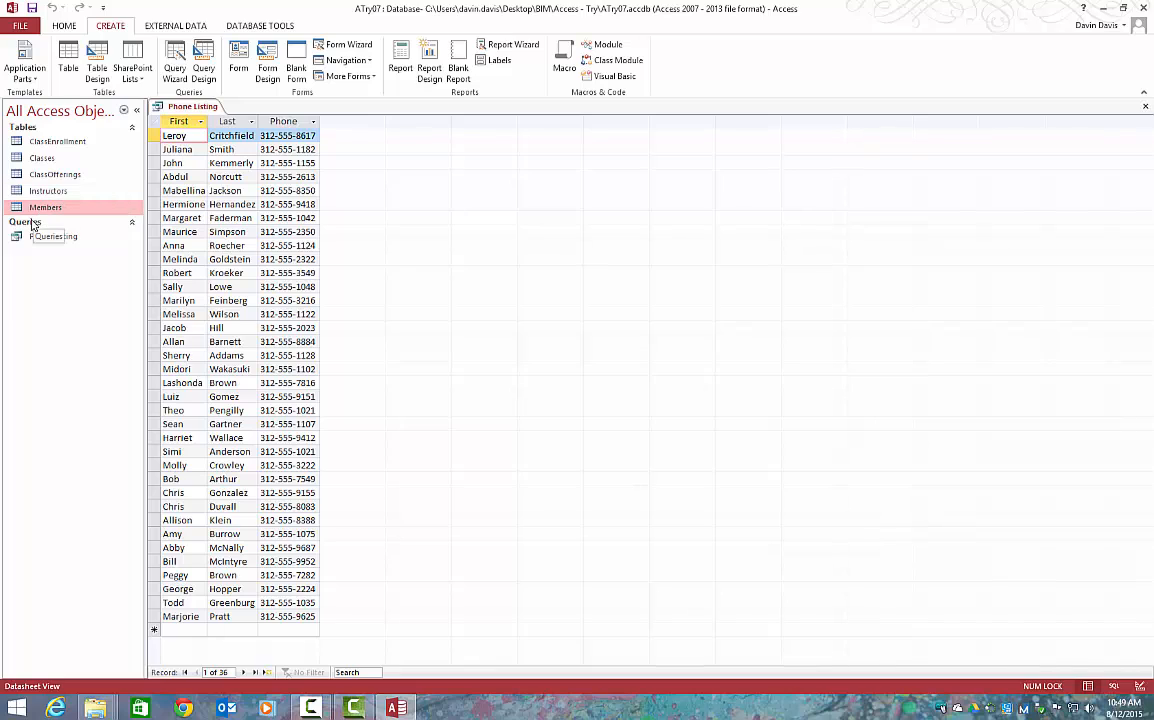
click(26, 131)
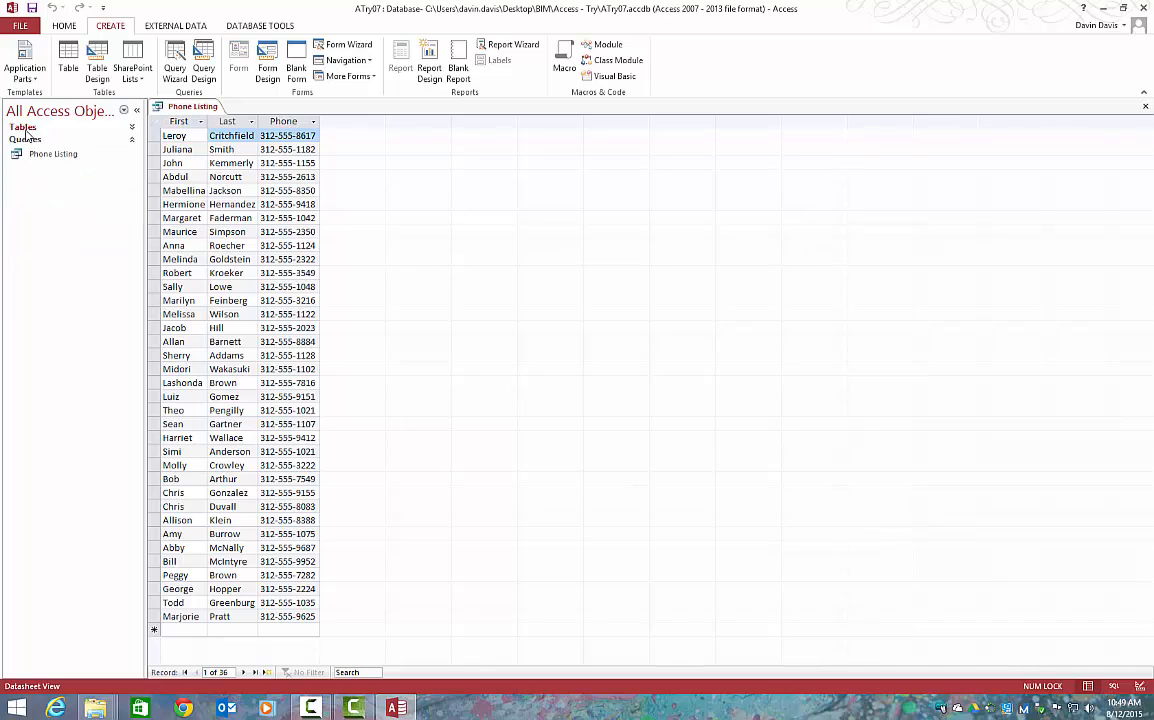
click(26, 131)
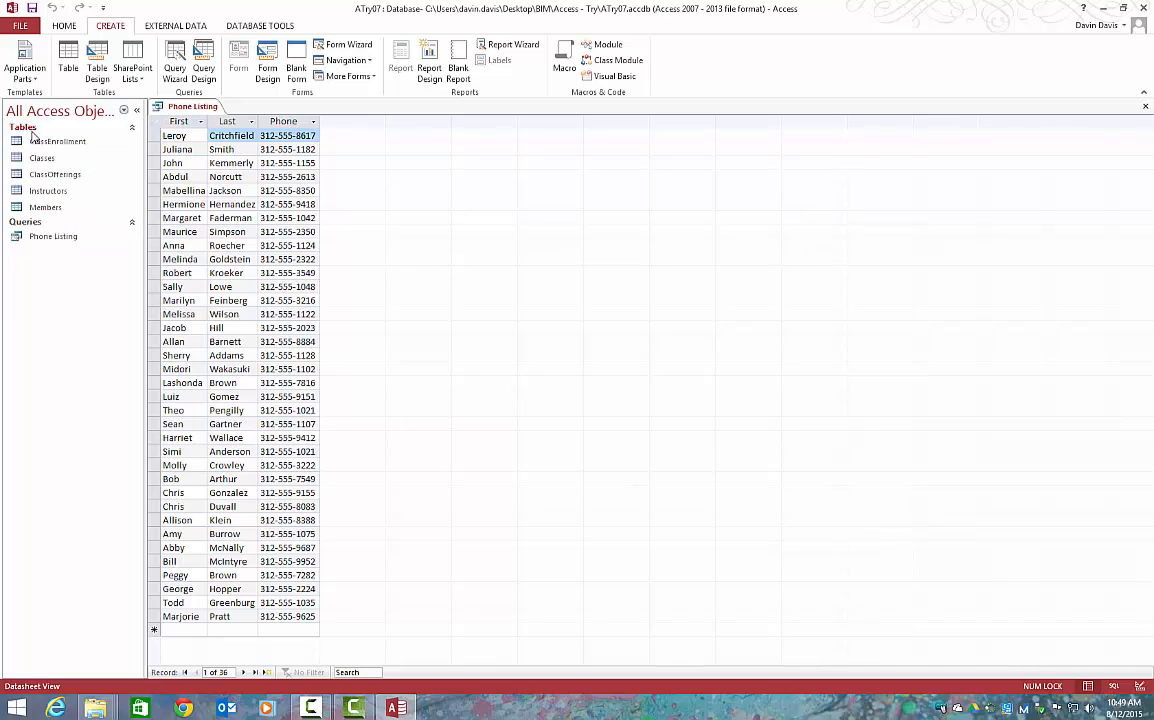
click(40, 240)
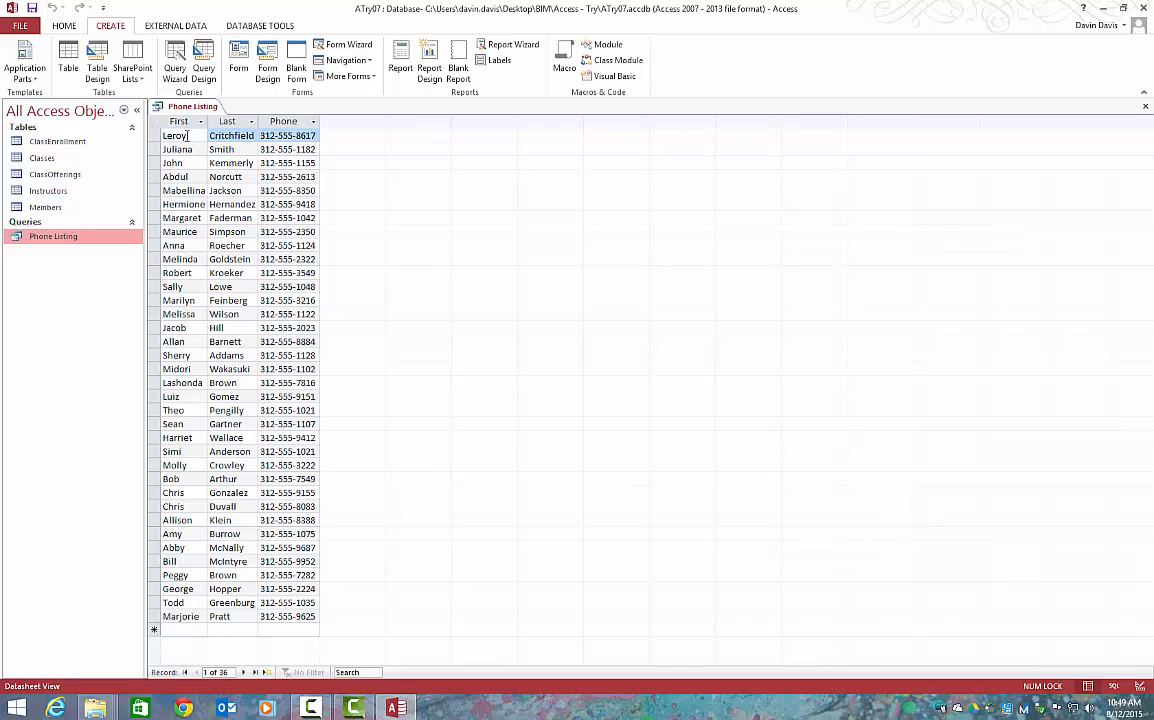
Close the Phone Listing query
right_click(192, 107)
click(226, 132)
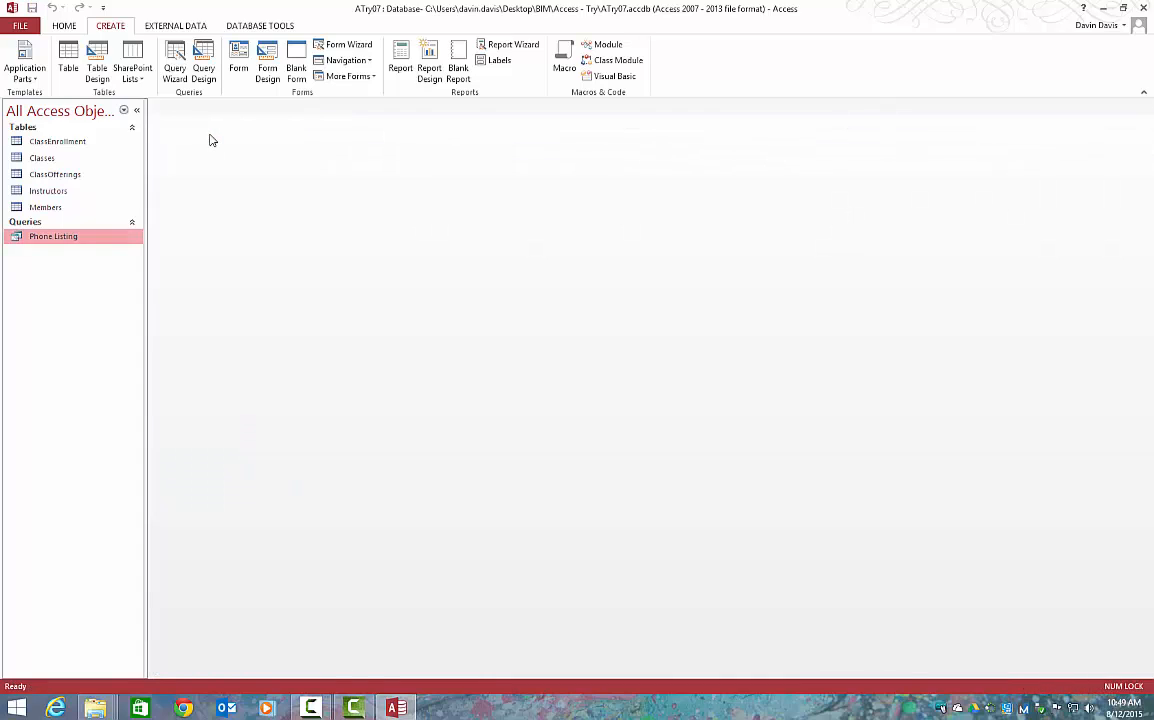
Create a basic single-record form from the Classes table
click(84, 160)
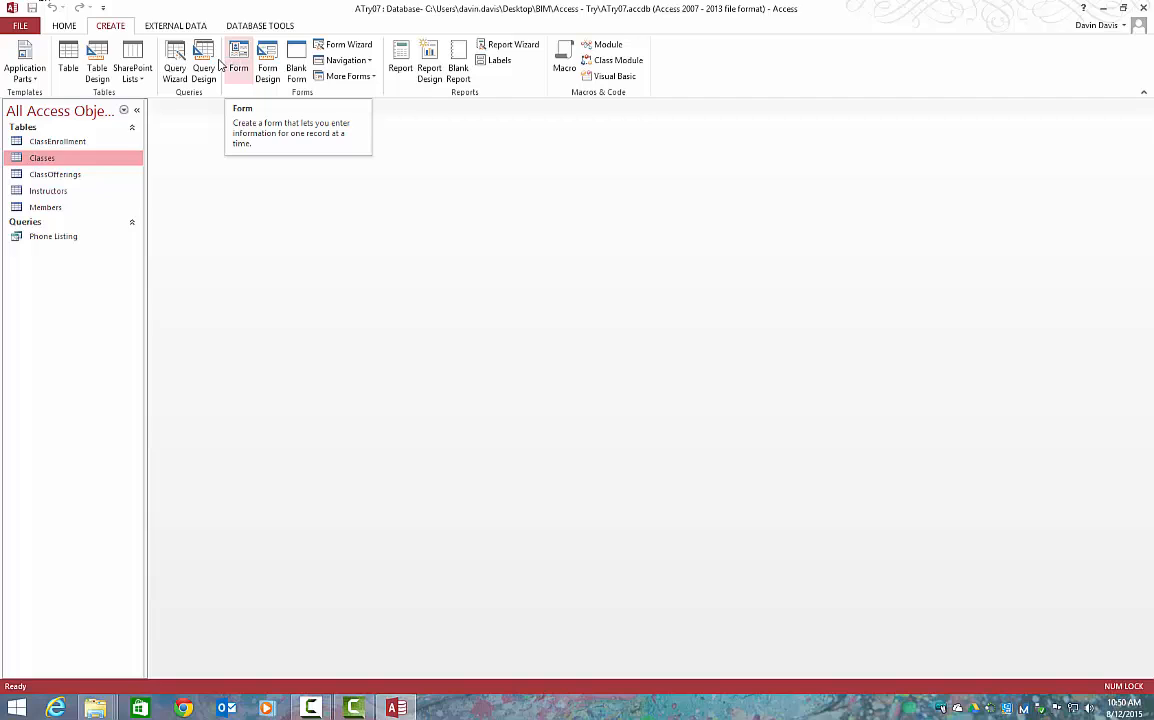
click(67, 174)
click(65, 160)
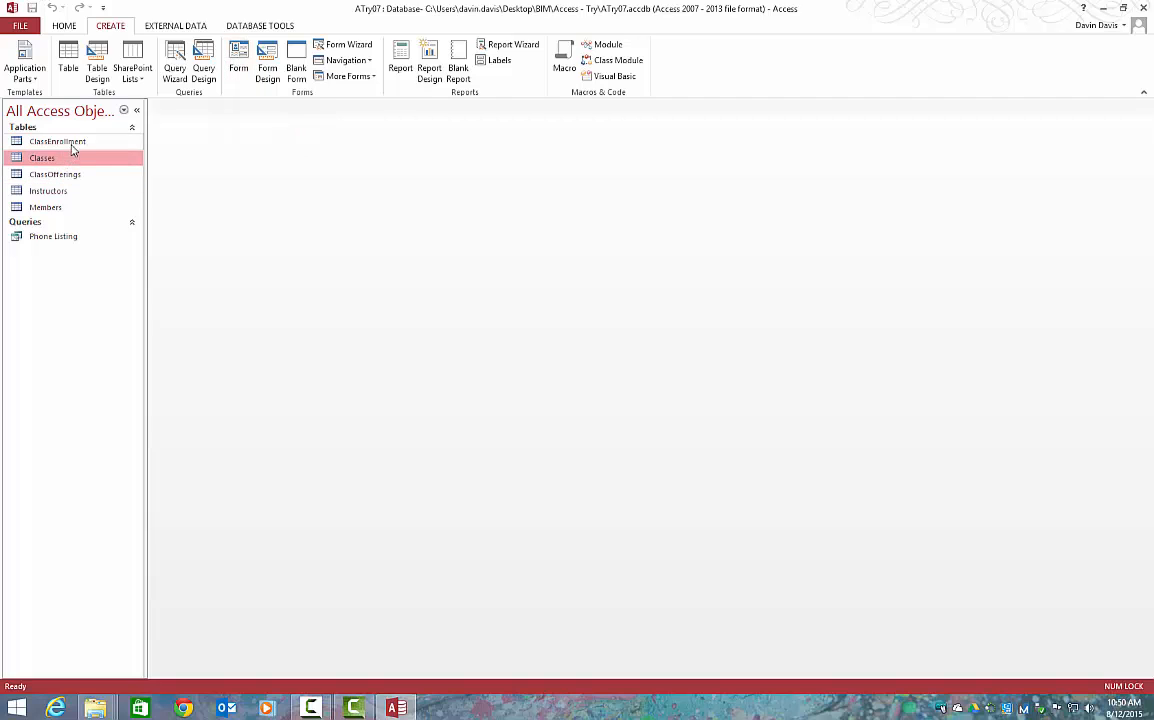
click(70, 143)
click(71, 158)
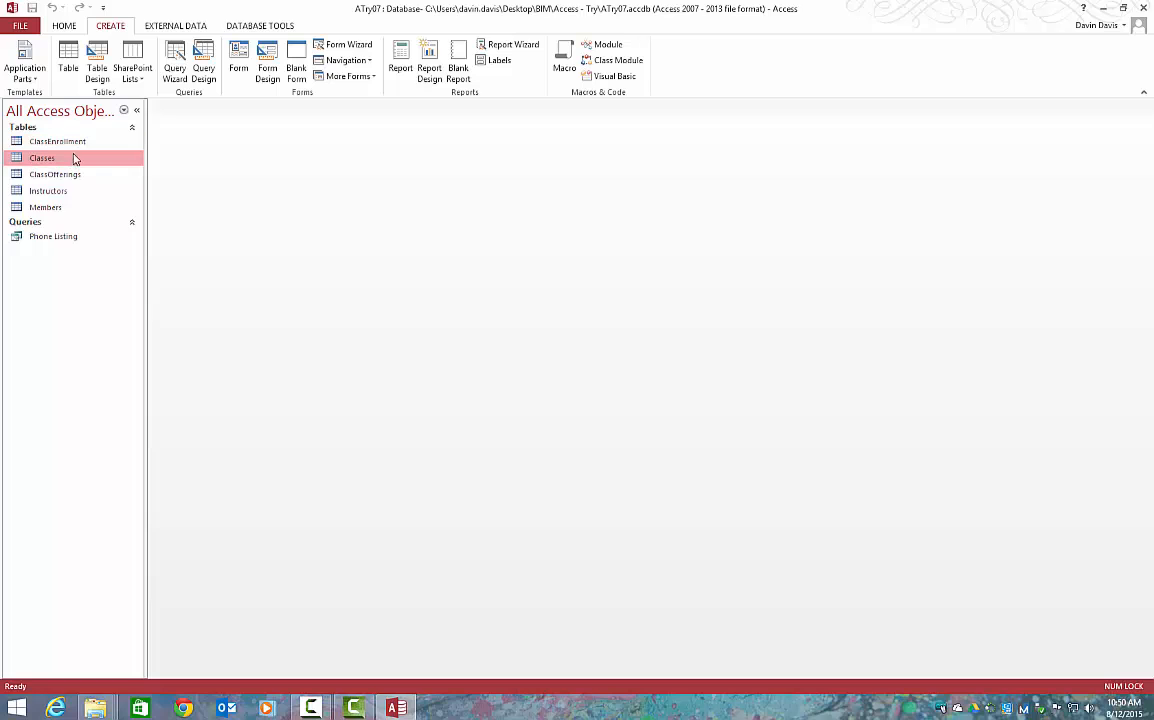
click(238, 58)
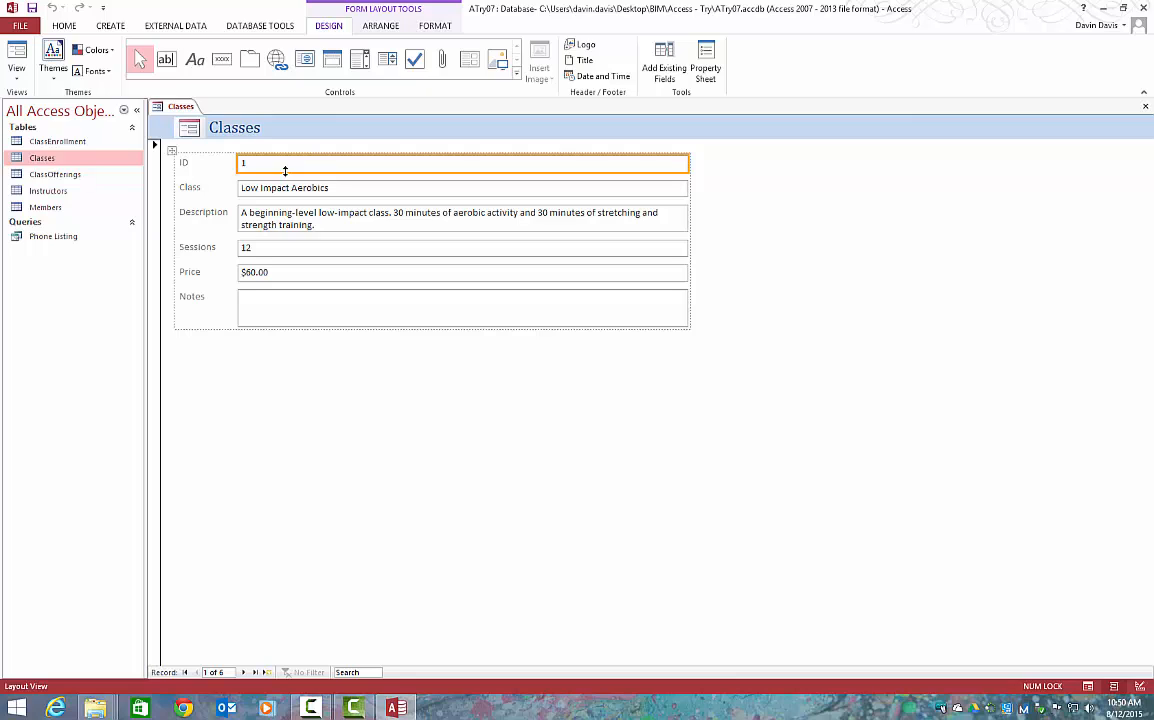
Save the new form under the name Classes Form and close it
right_click(184, 109)
click(200, 117)
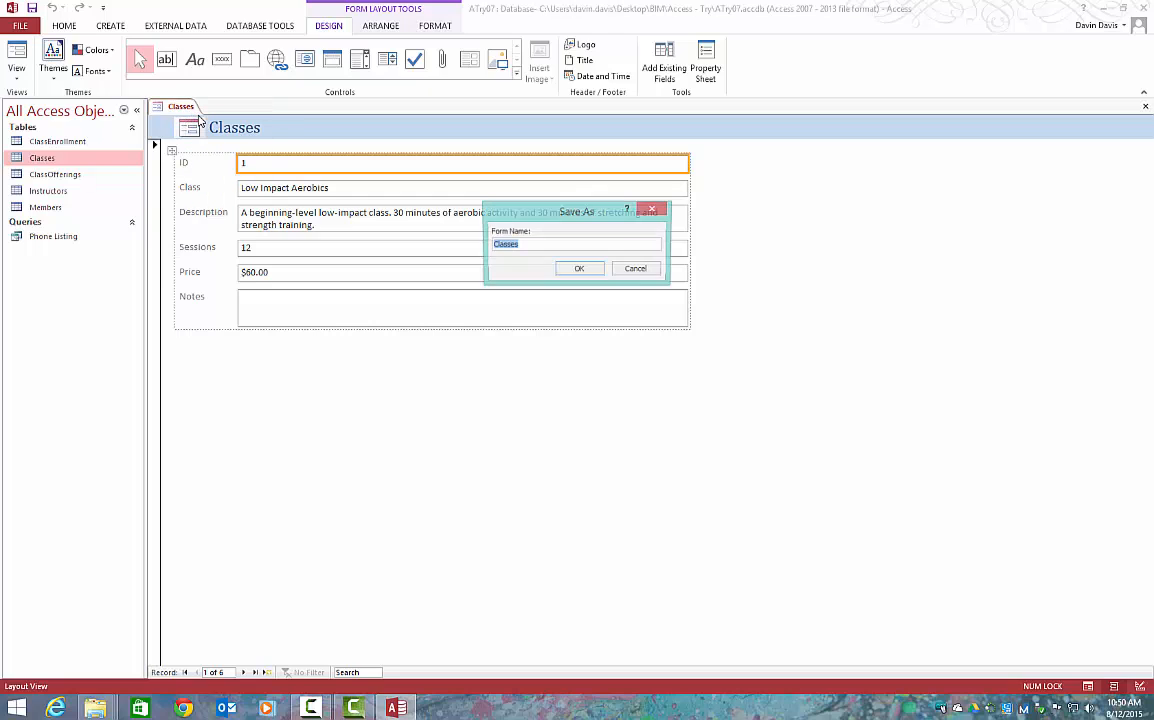
click(535, 244)
text(Form)
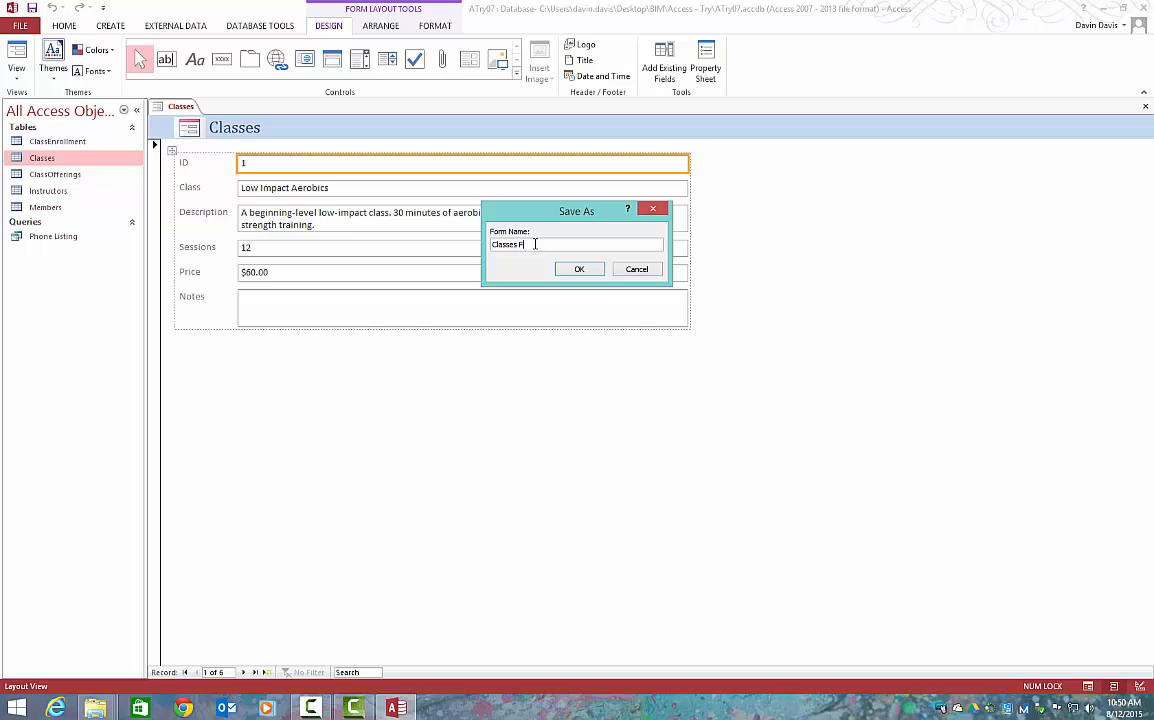
key(Return)
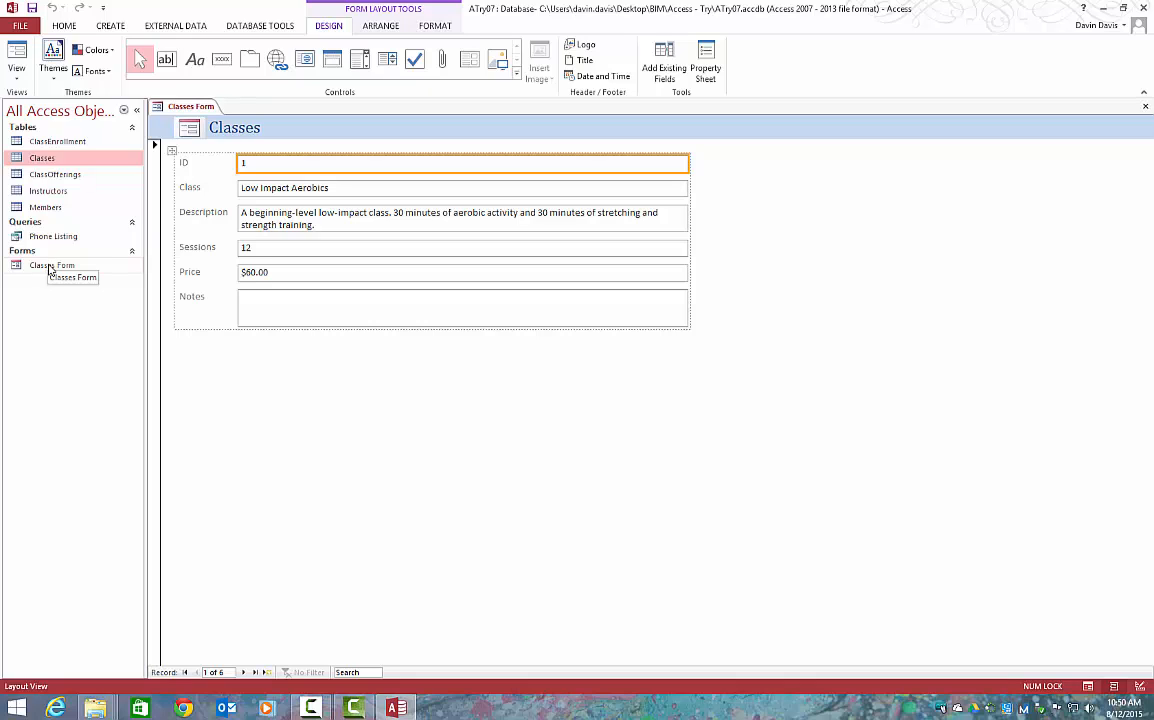
right_click(175, 106)
click(201, 134)
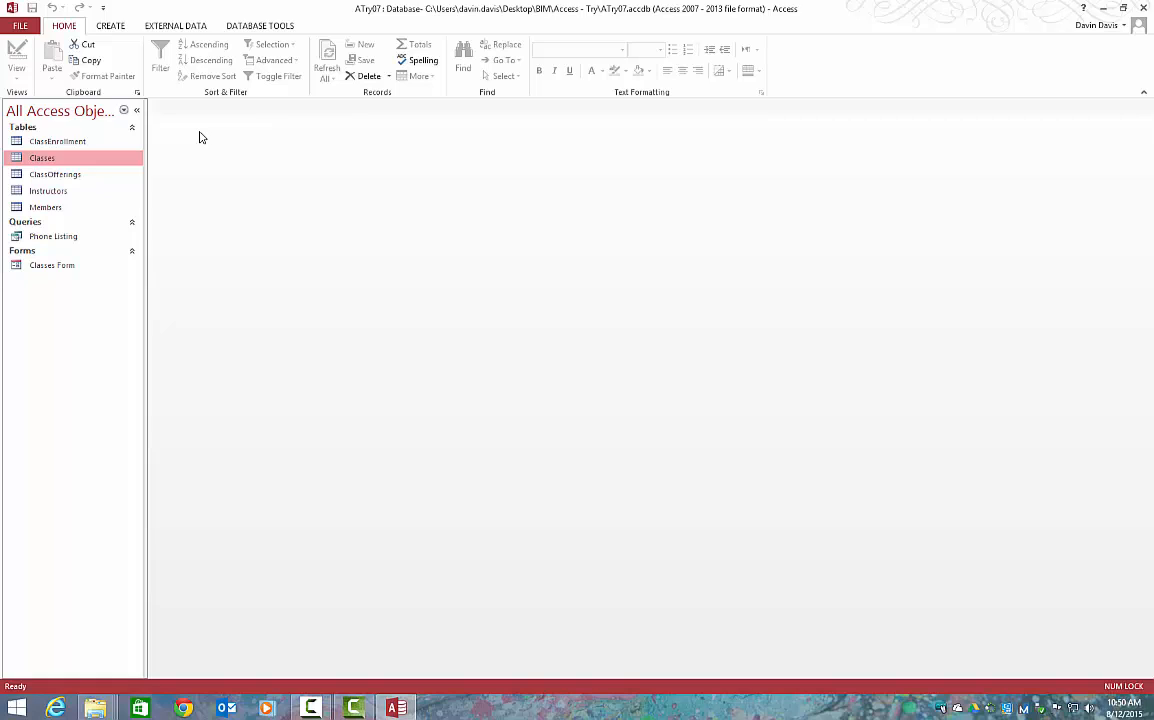
Create a Multiple Items form from the Members table
click(67, 210)
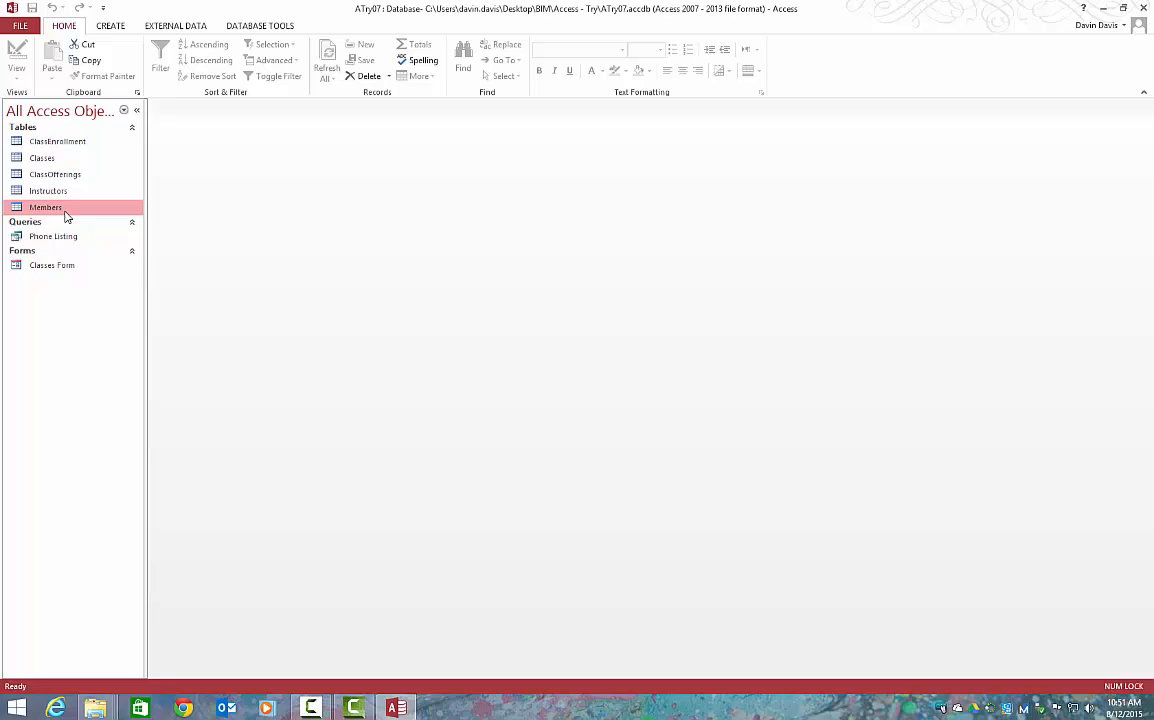
click(113, 30)
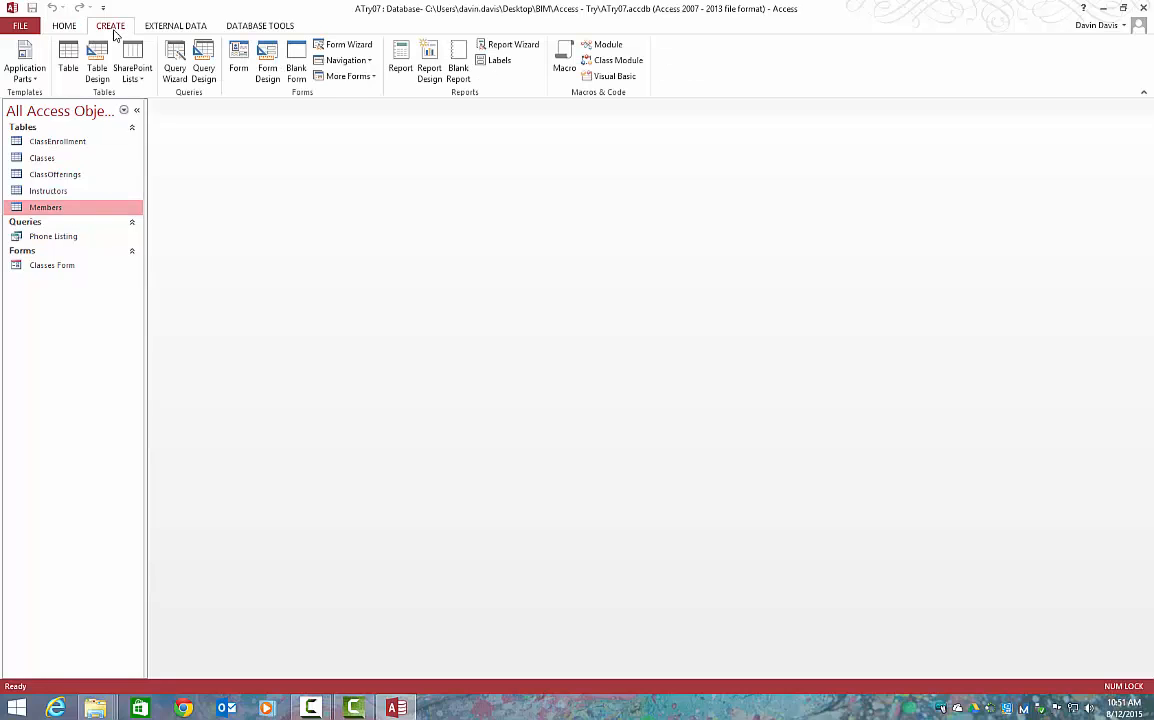
click(372, 78)
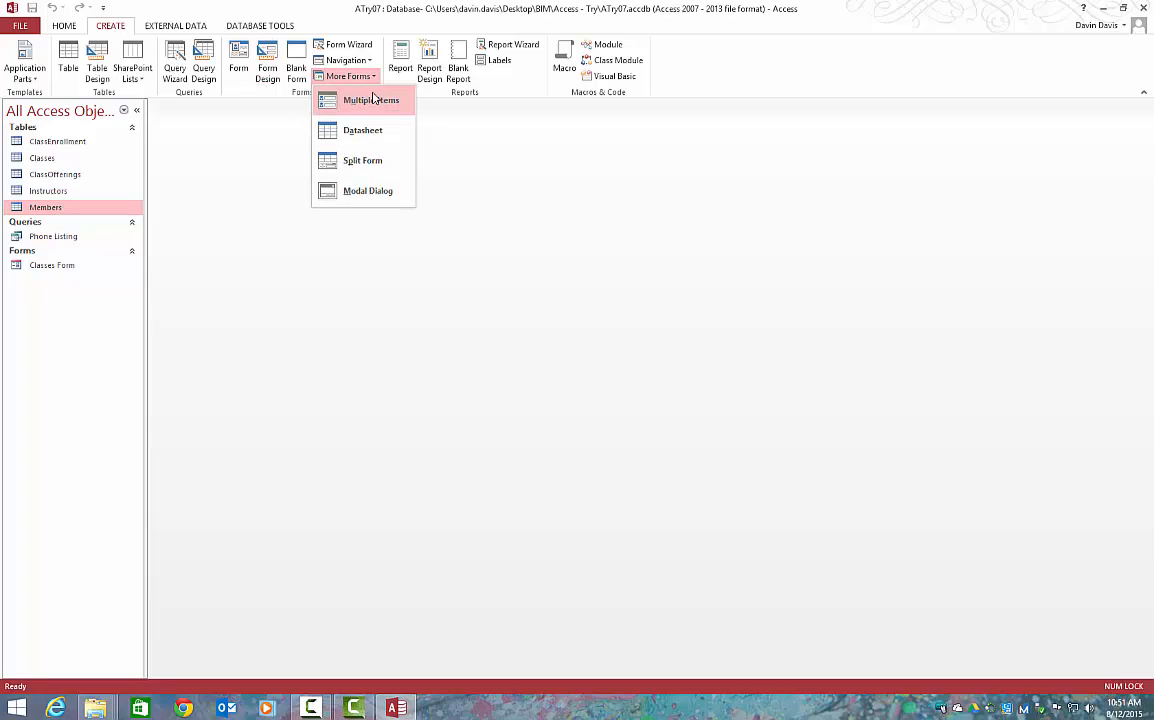
click(371, 100)
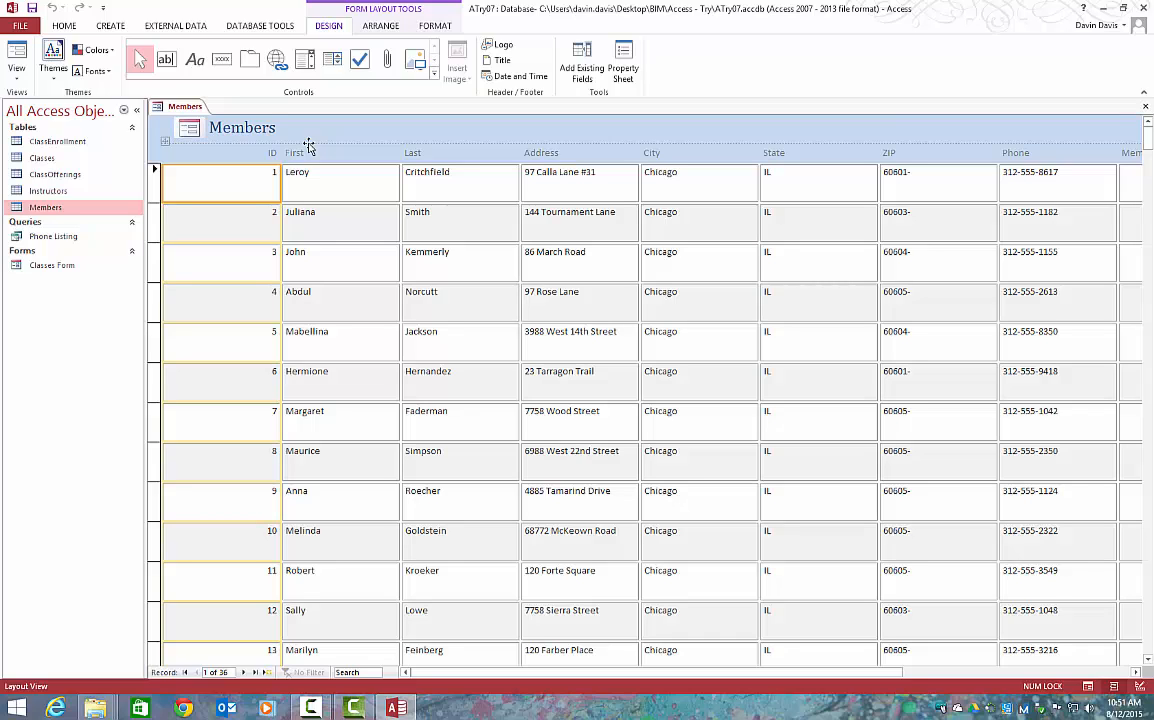
Save the multiple-items form under the name Members Form
right_click(177, 106)
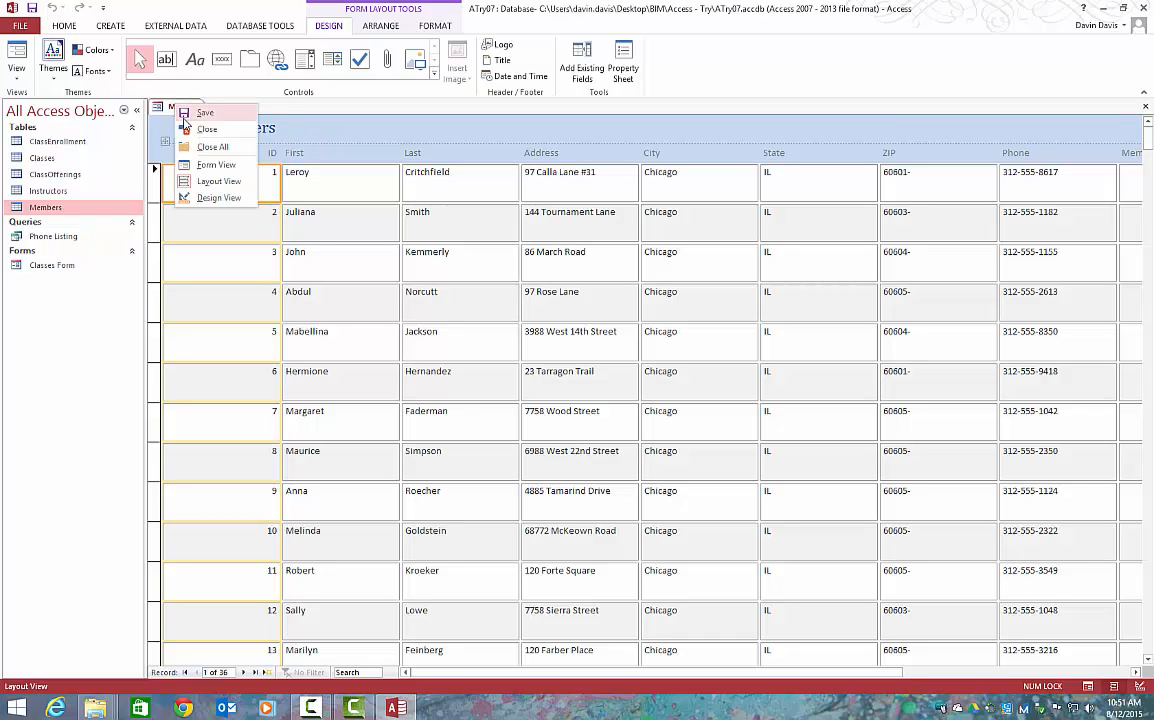
click(189, 119)
click(527, 244)
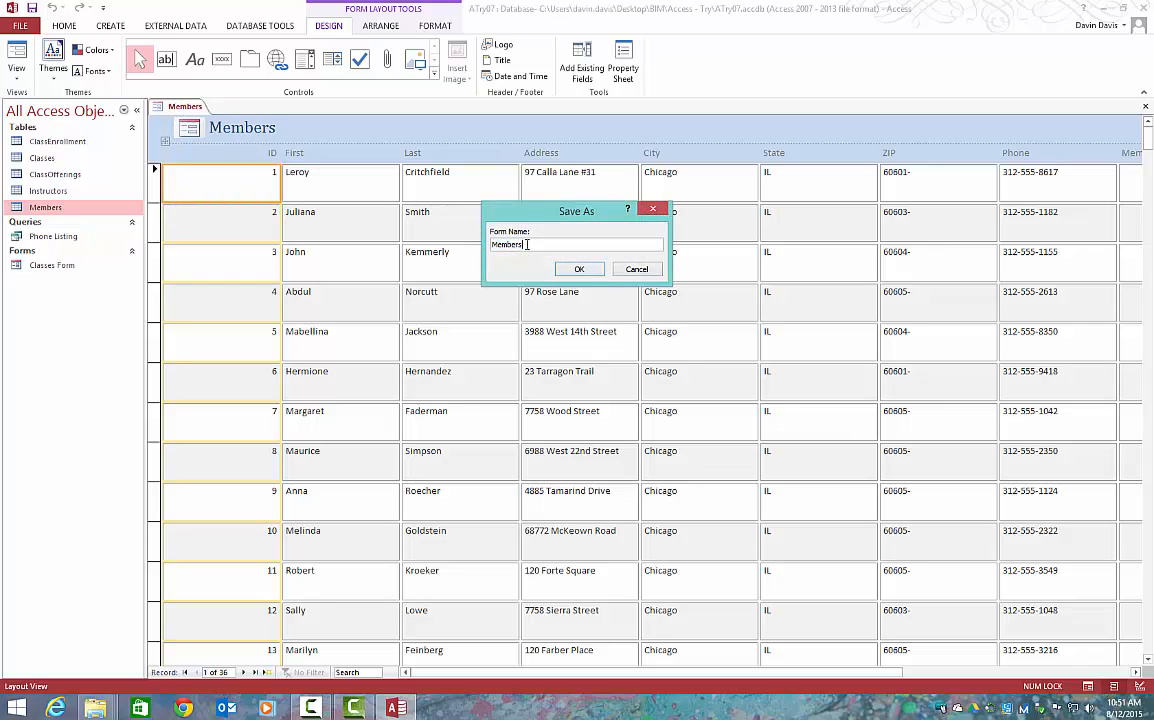
text(Form)
key(Return)
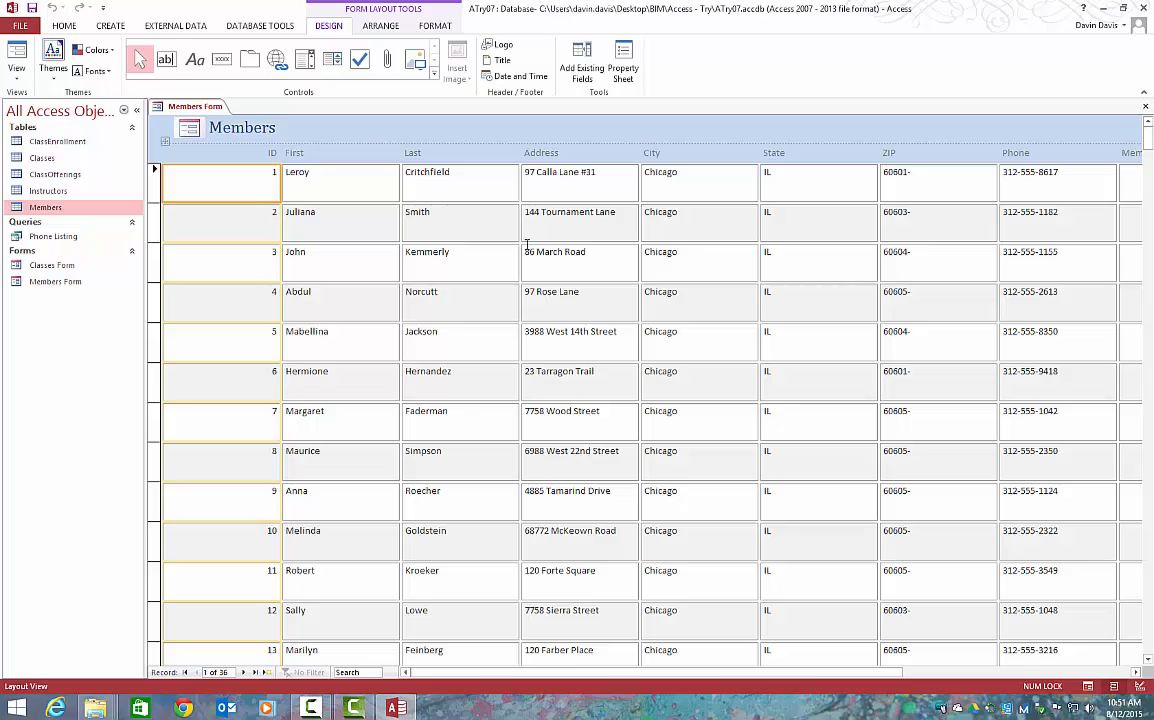
Close the Members Form and open the saved Classes Form for data entry
right_click(186, 106)
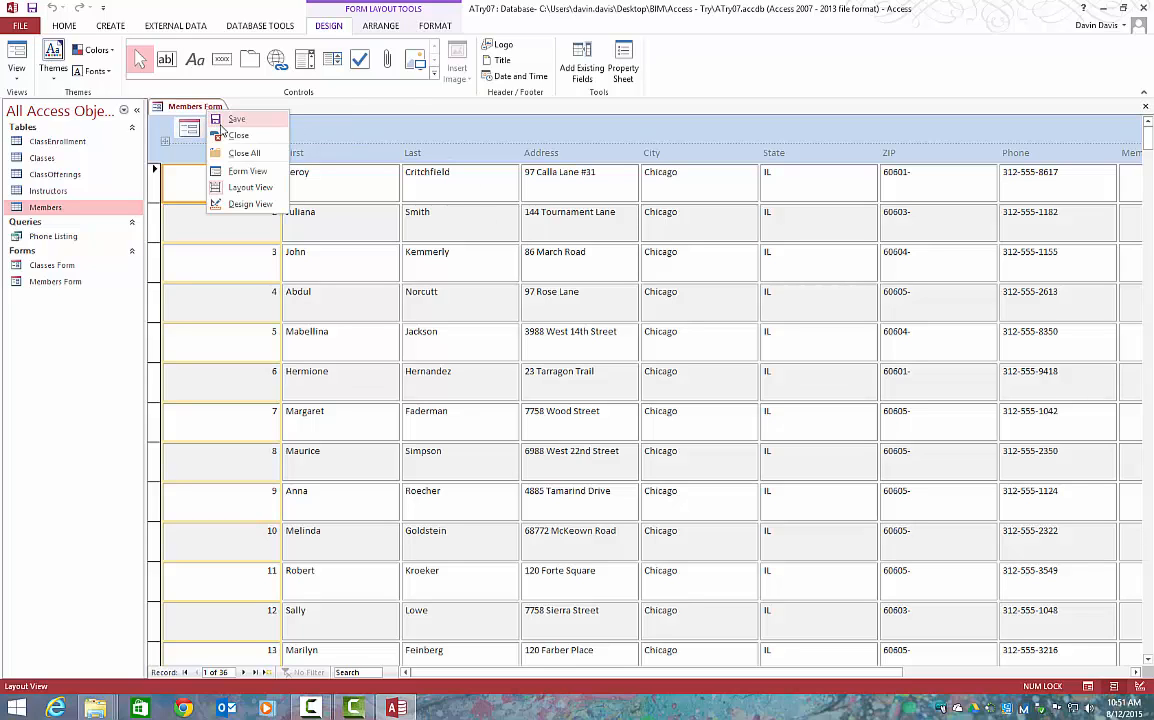
click(225, 165)
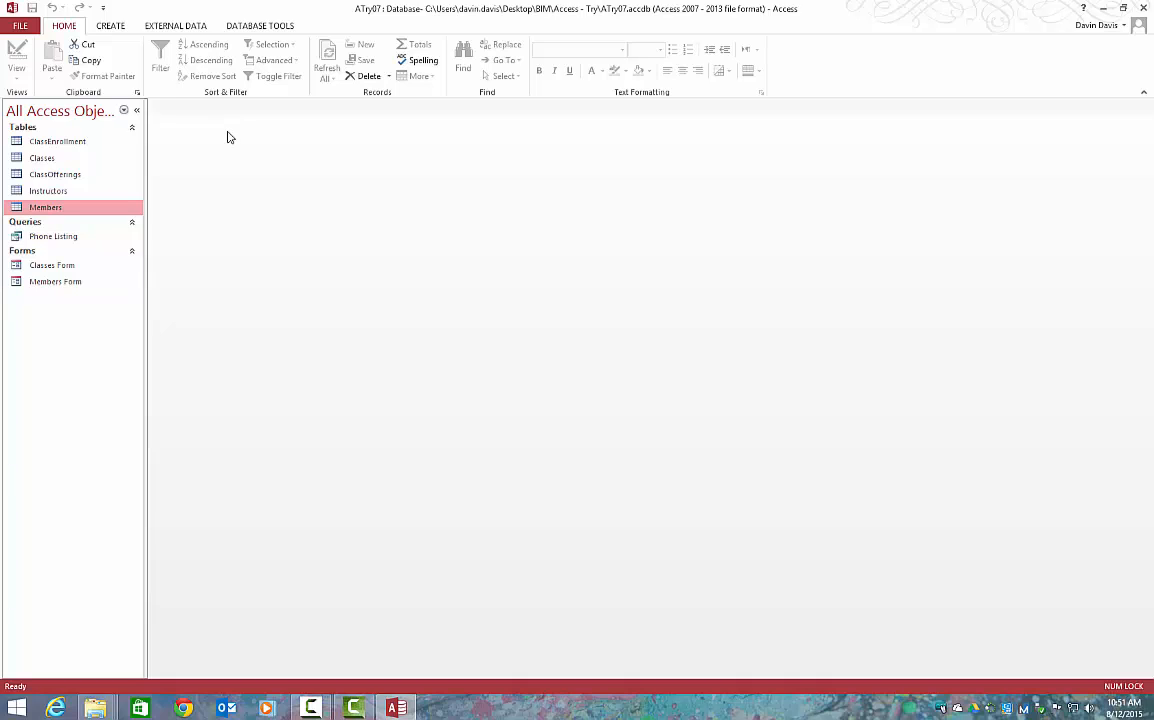
double_click(44, 266)
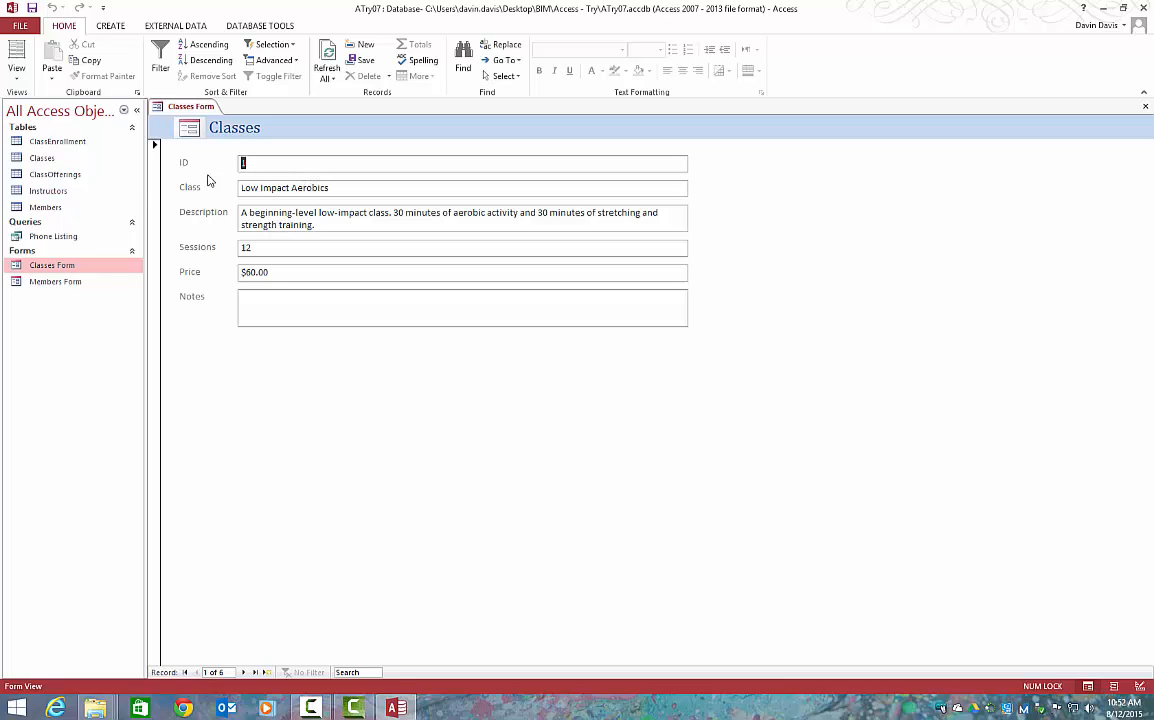
View the ClassEnrollment and Classes tables in datasheet view, and return to the Classes Form
double_click(77, 143)
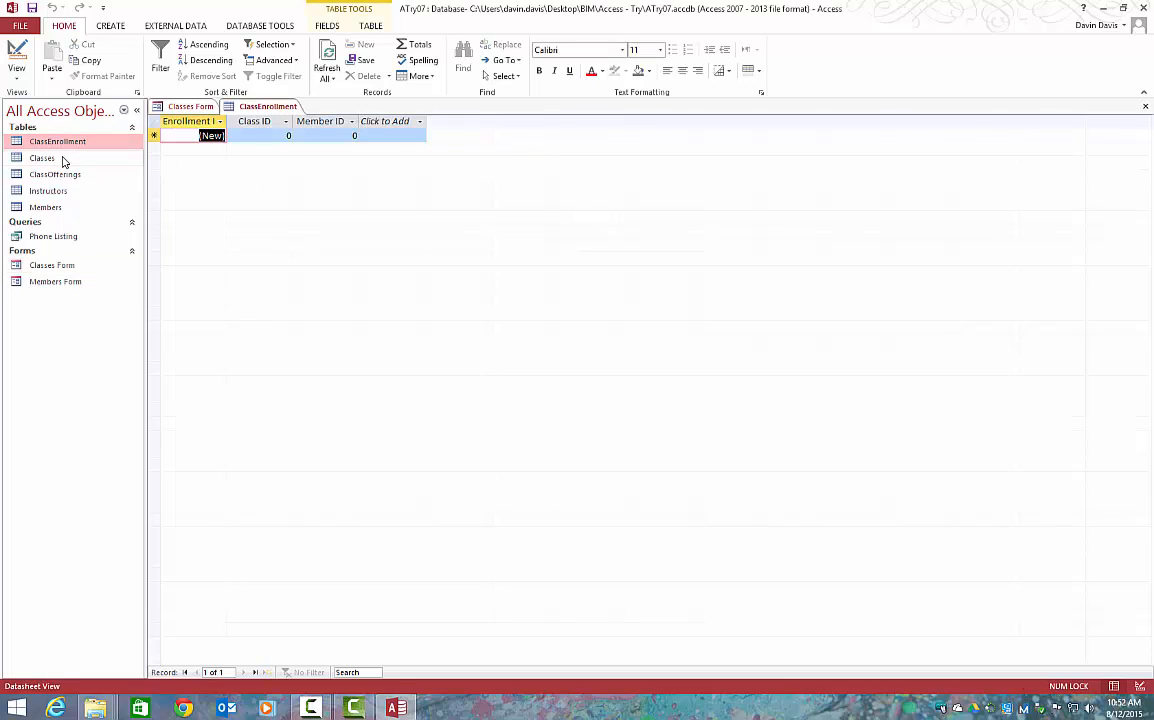
double_click(60, 159)
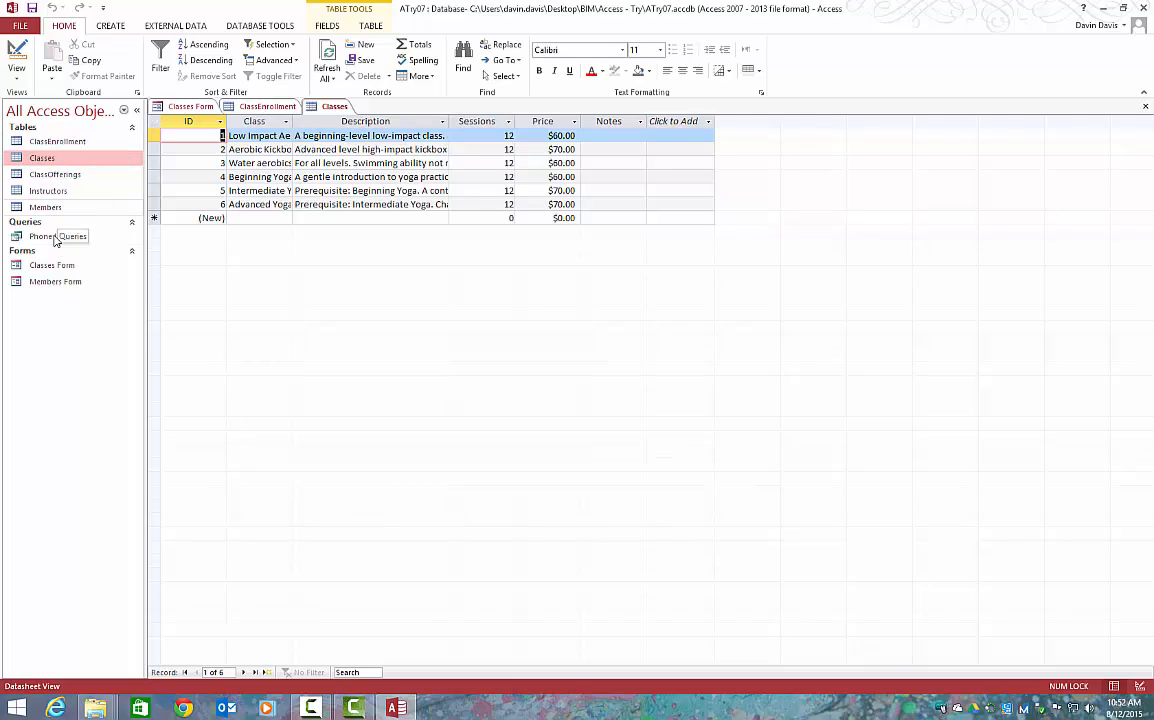
double_click(53, 267)
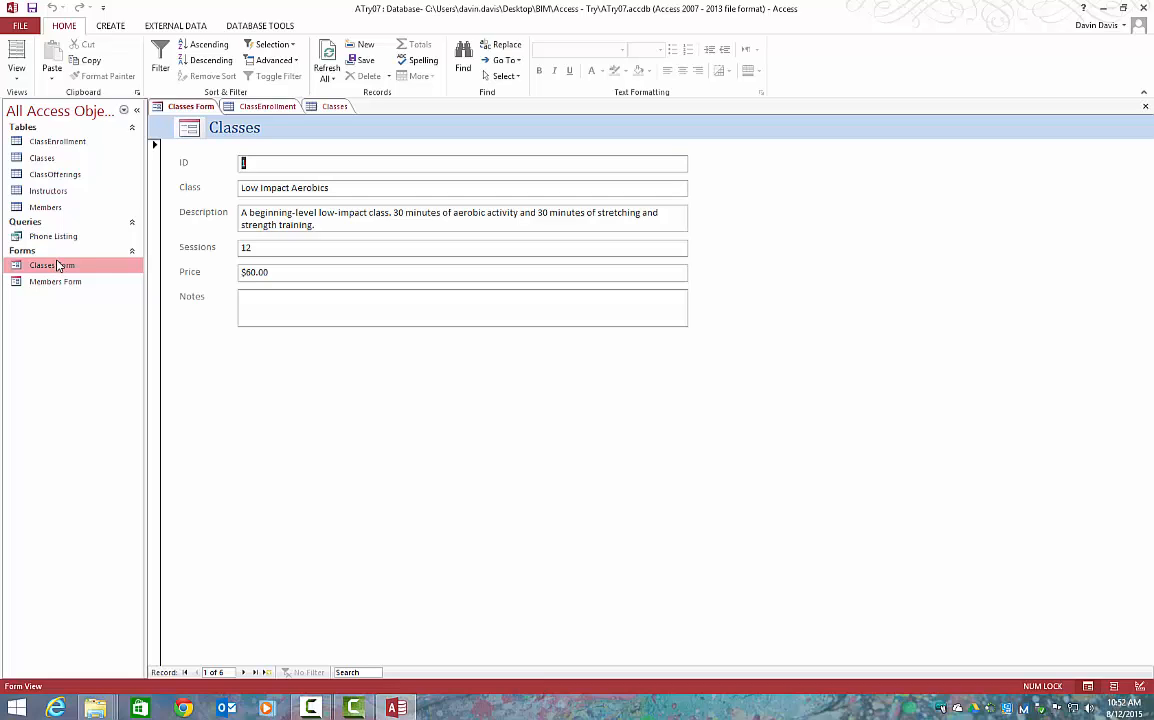
Add a new record in the Classes Form with class Intro to Pilates and description Beginner level
click(268, 676)
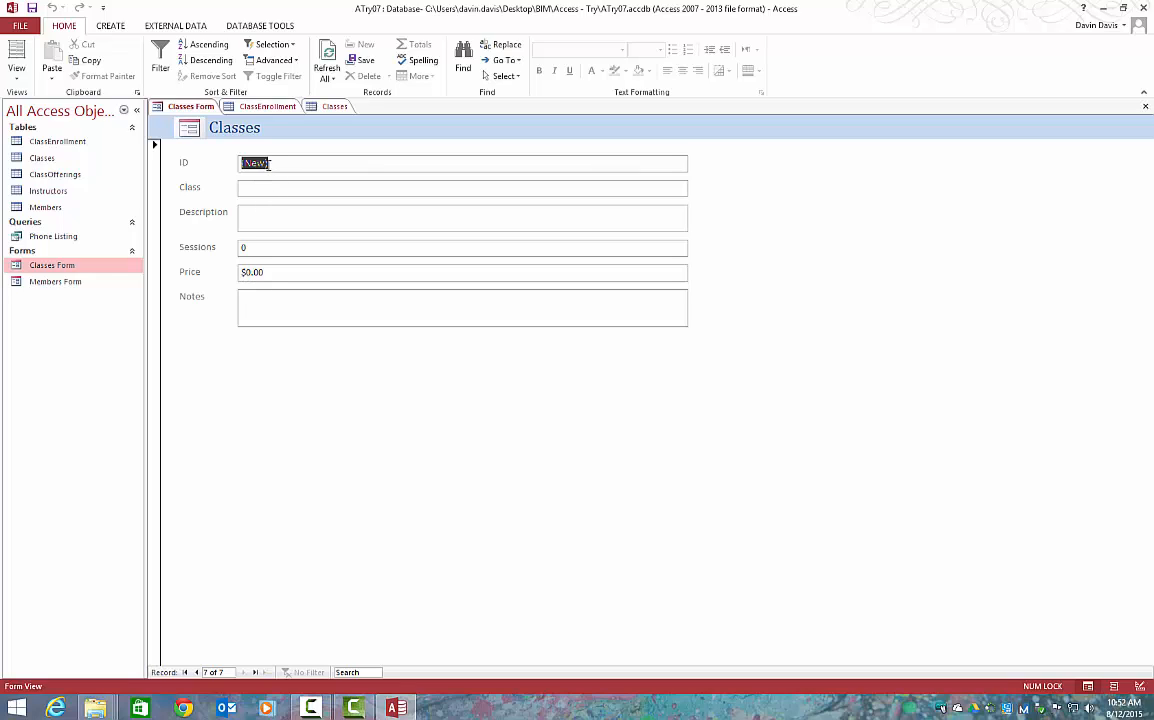
key(Tab)
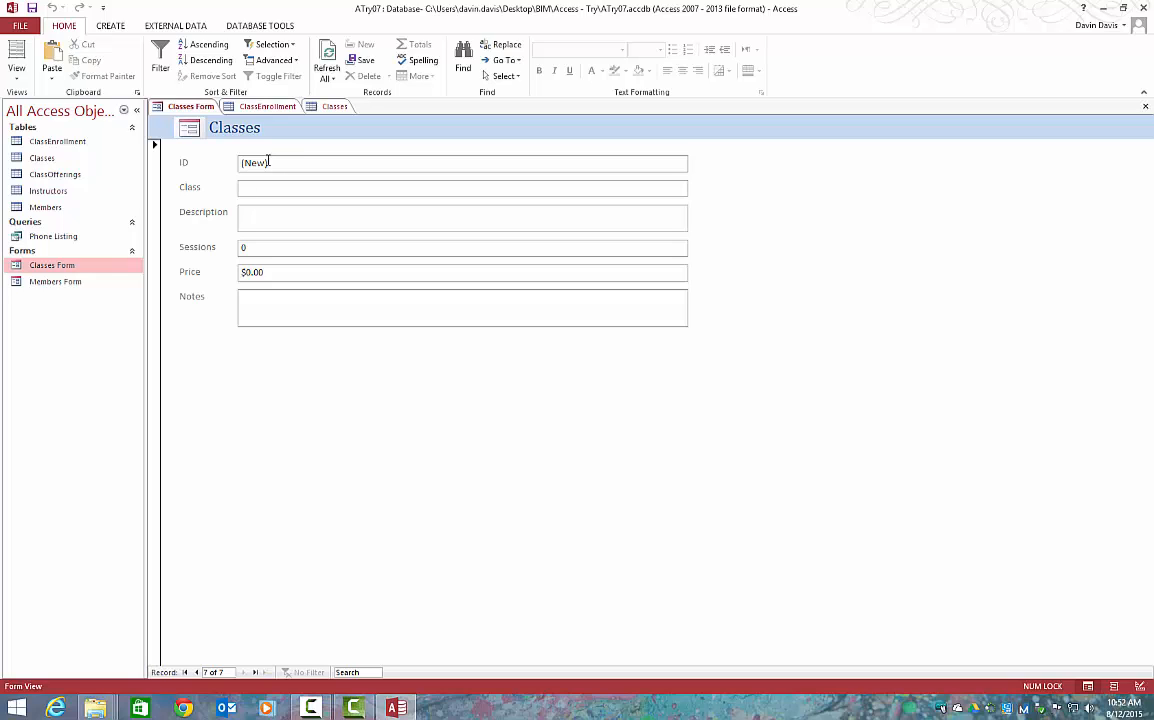
text(Intro to Pilates)
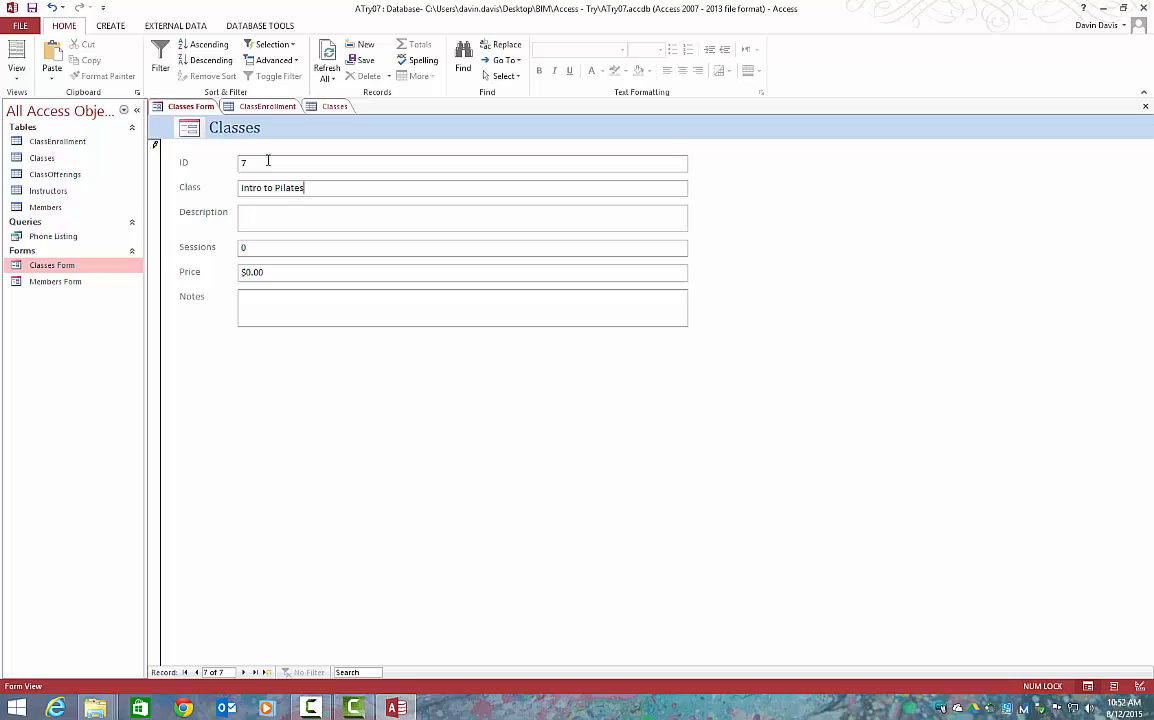
key(Tab)
text(Beginner level)
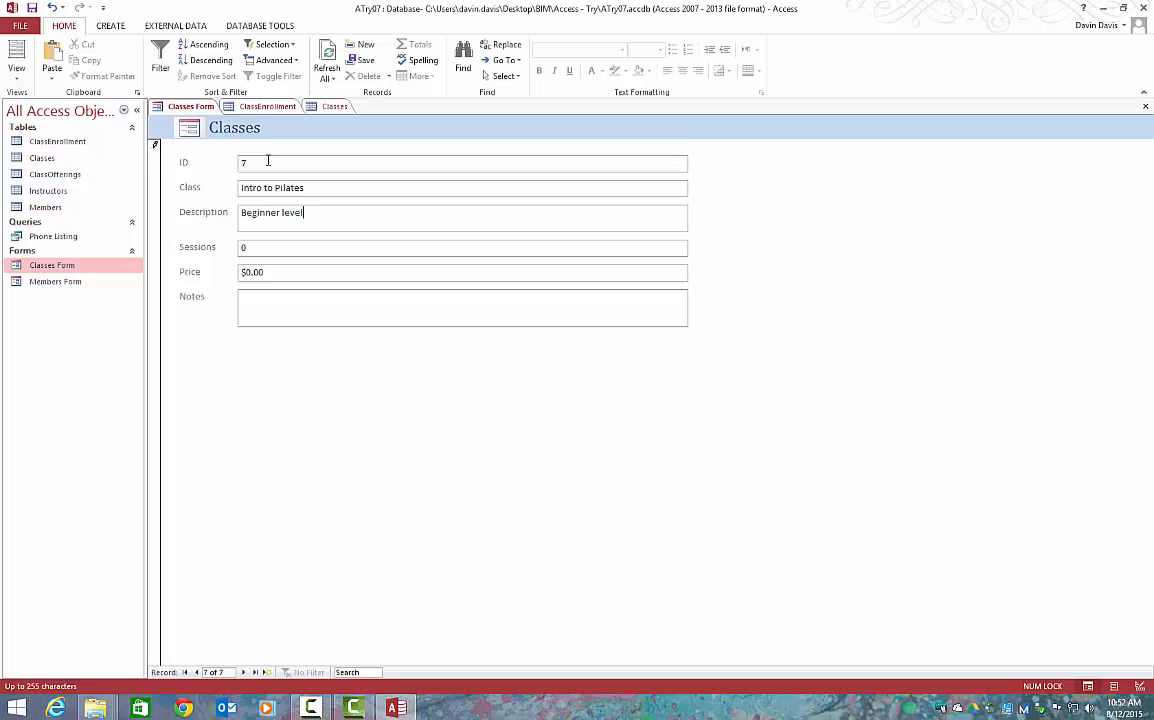
Set the new class record's sessions to 8 and its price to 120.00
key(Tab)
text(8)
key(Tab)
text(120.00)
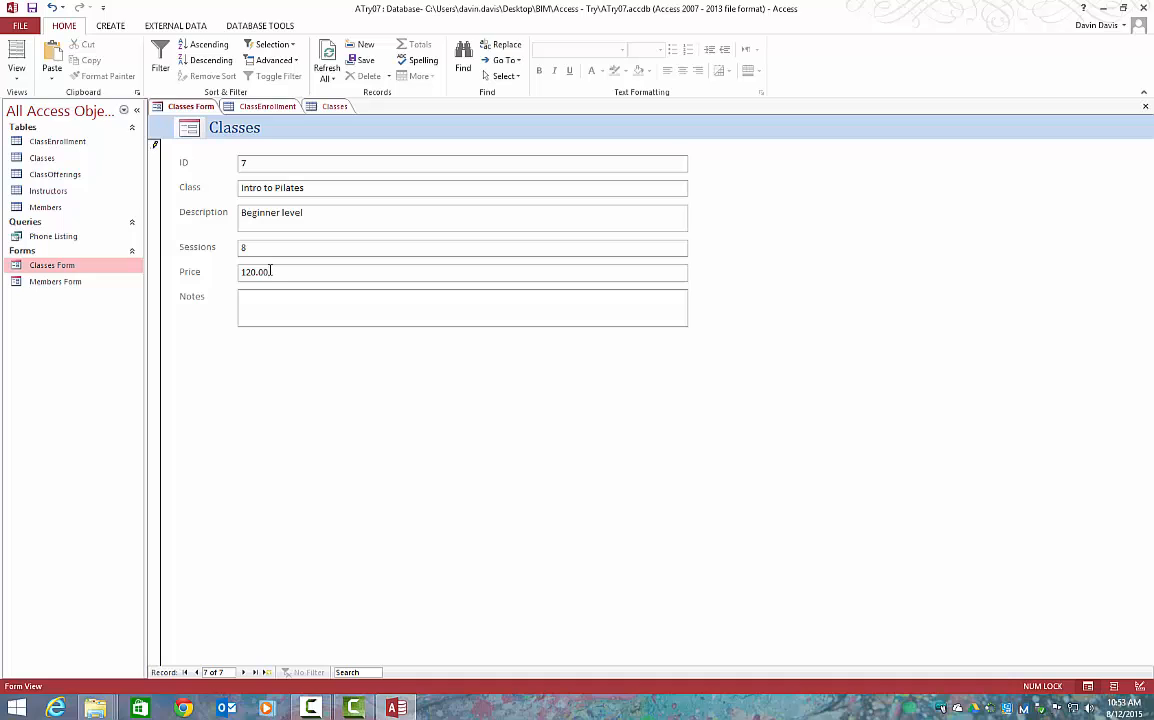
Move between the first and last records of the Classes Form to check the new entry
click(185, 672)
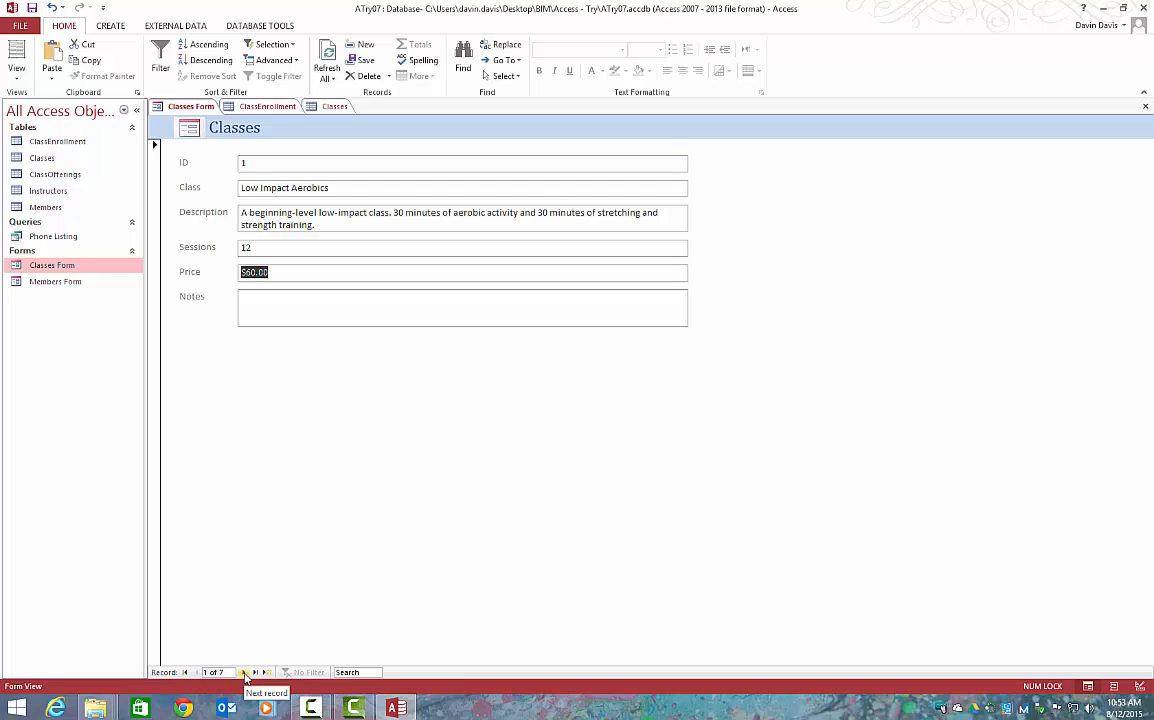
click(256, 672)
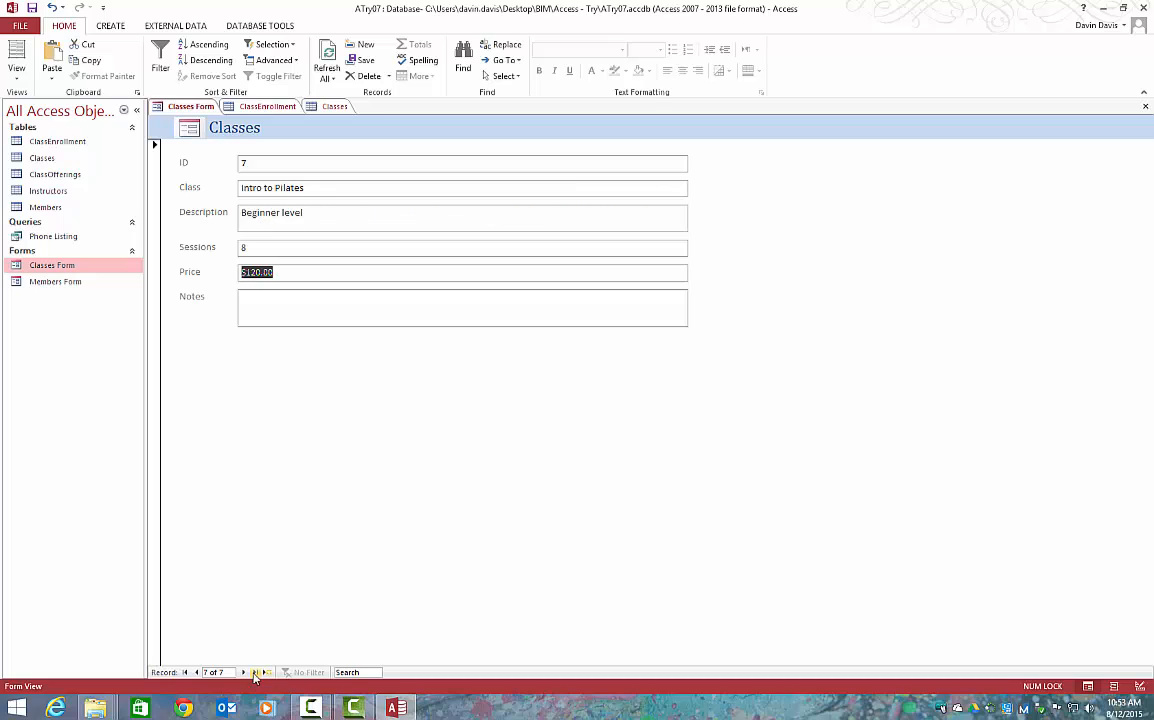
click(185, 672)
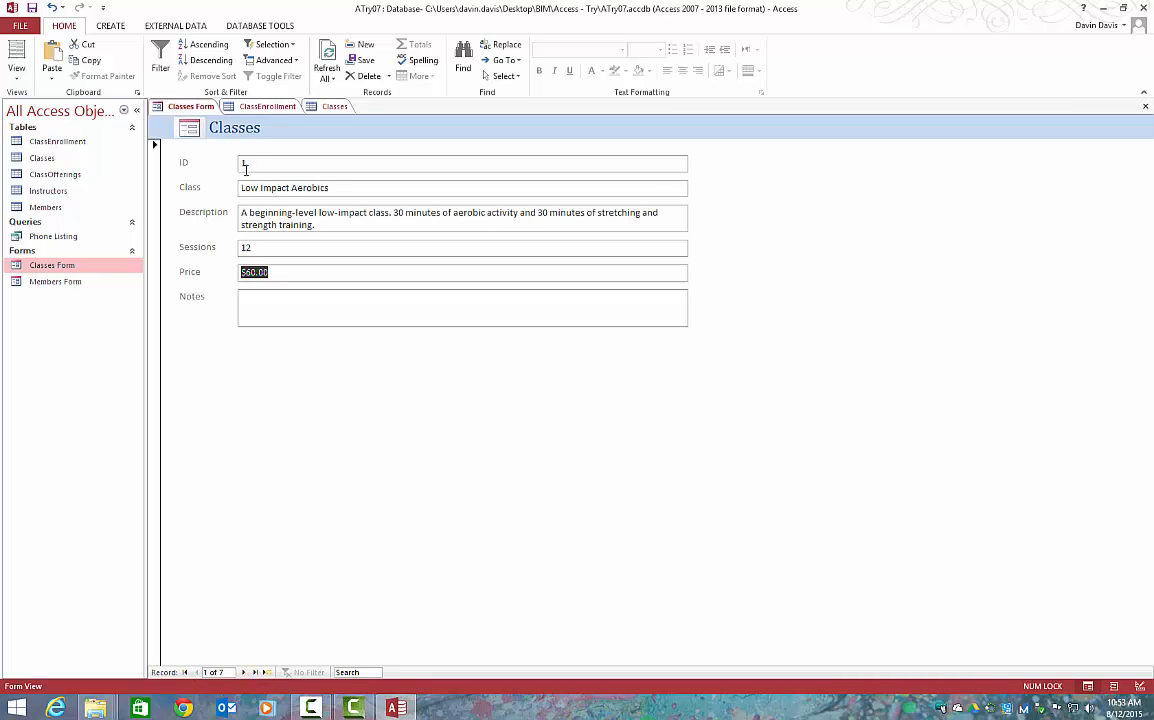
Close all open objects and check the Intro to Pilates record in the Classes table, closing the table when done
right_click(312, 106)
click(320, 152)
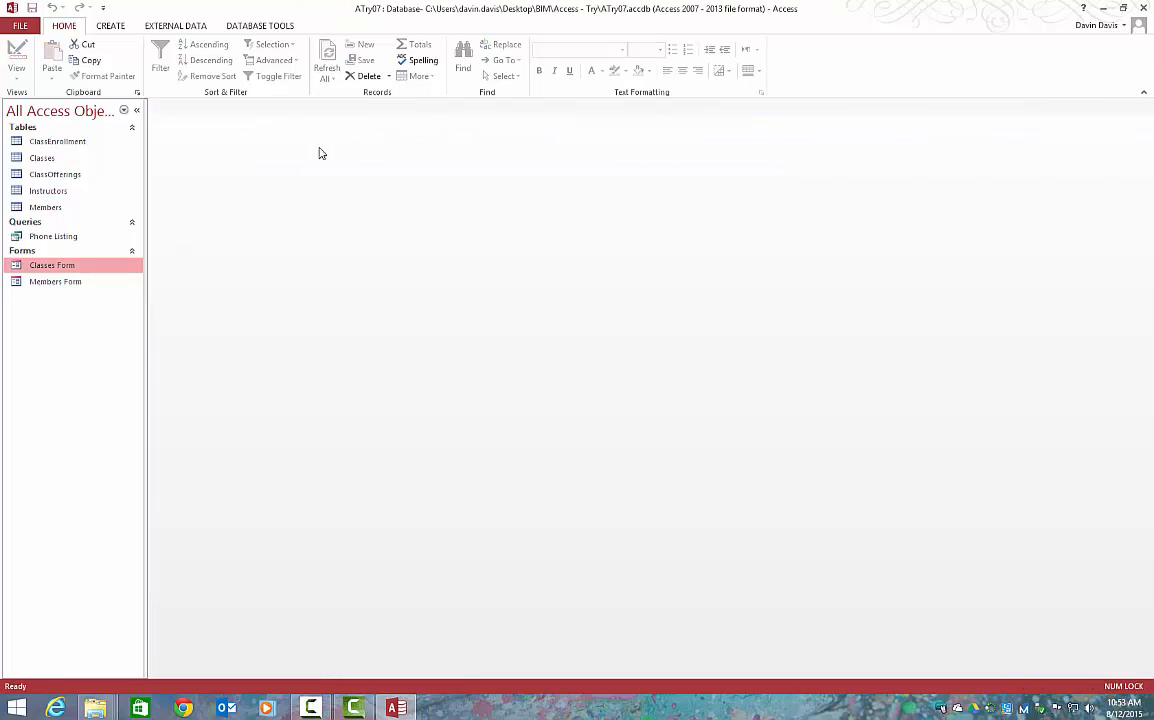
double_click(75, 160)
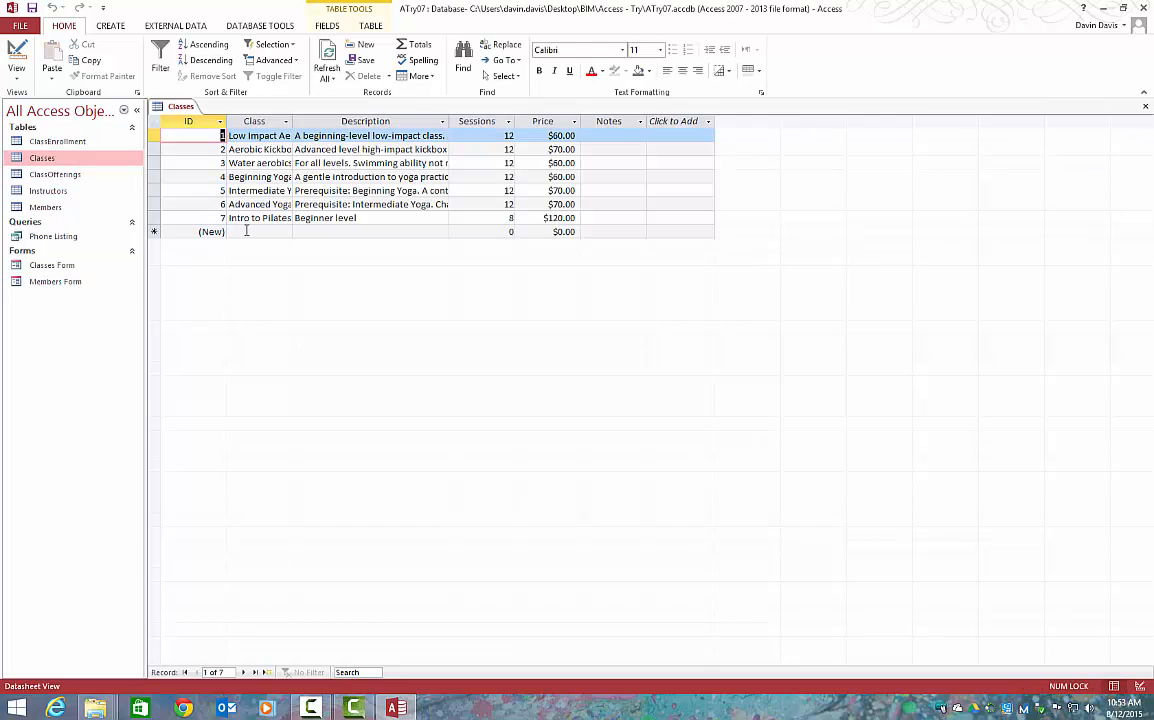
click(257, 219)
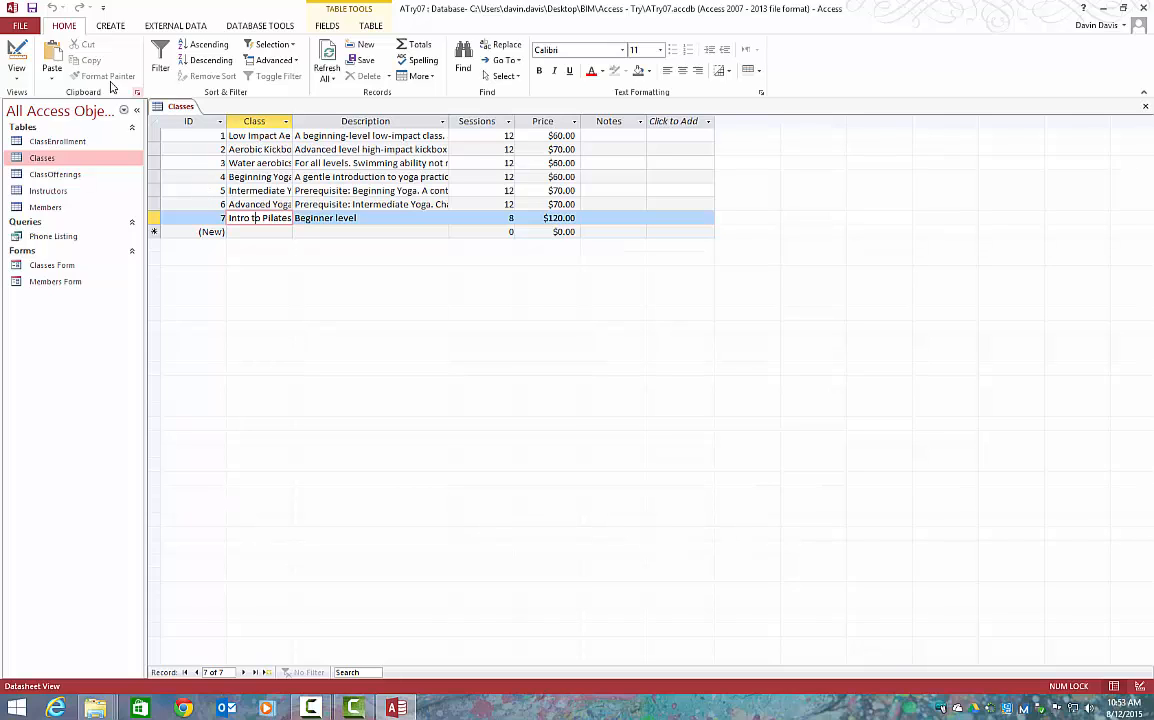
right_click(162, 106)
click(190, 128)
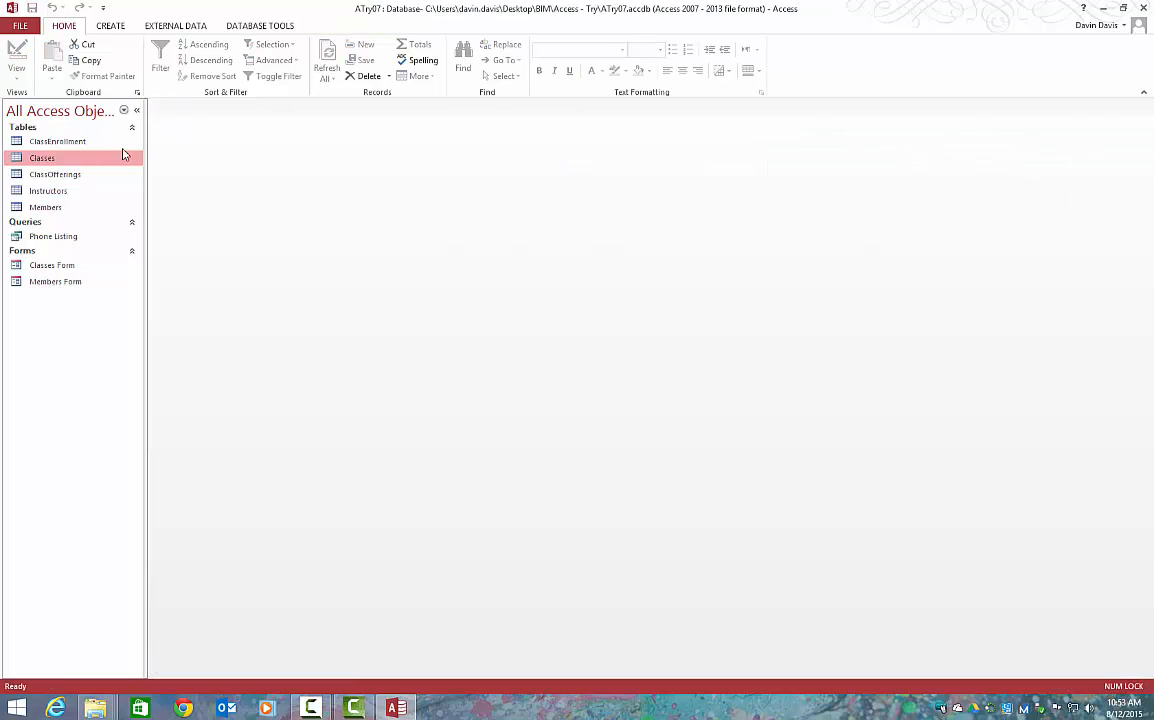
Create a basic report from the Members table
click(47, 207)
click(102, 28)
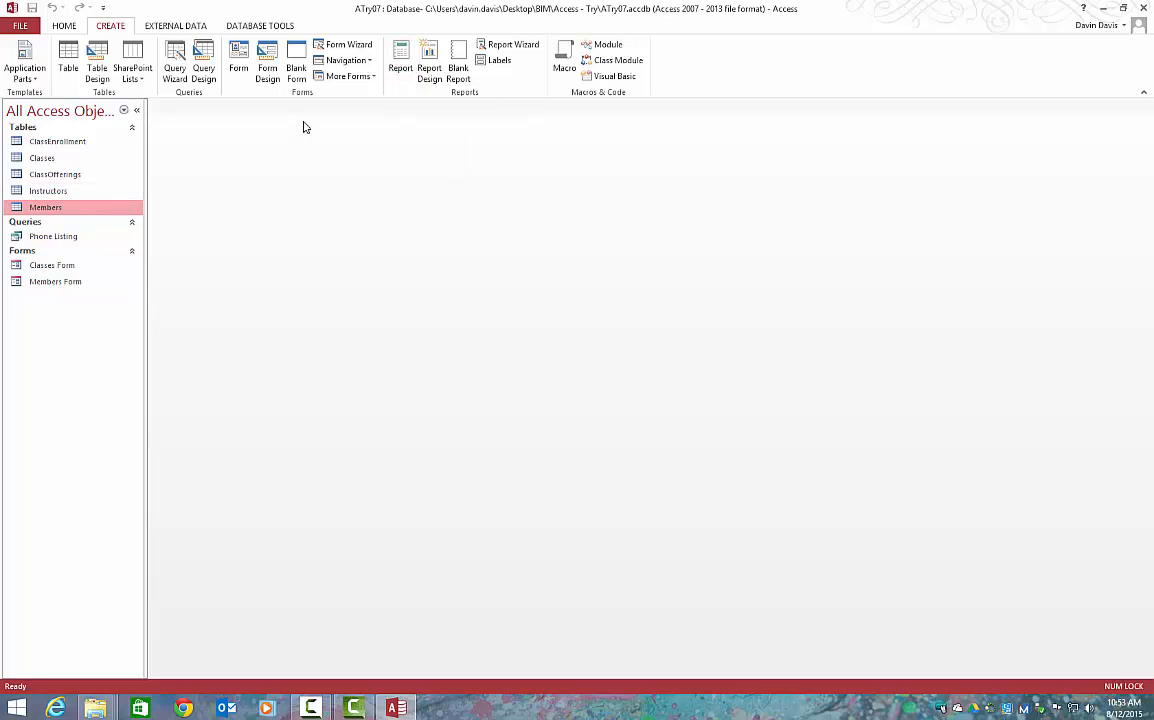
click(399, 70)
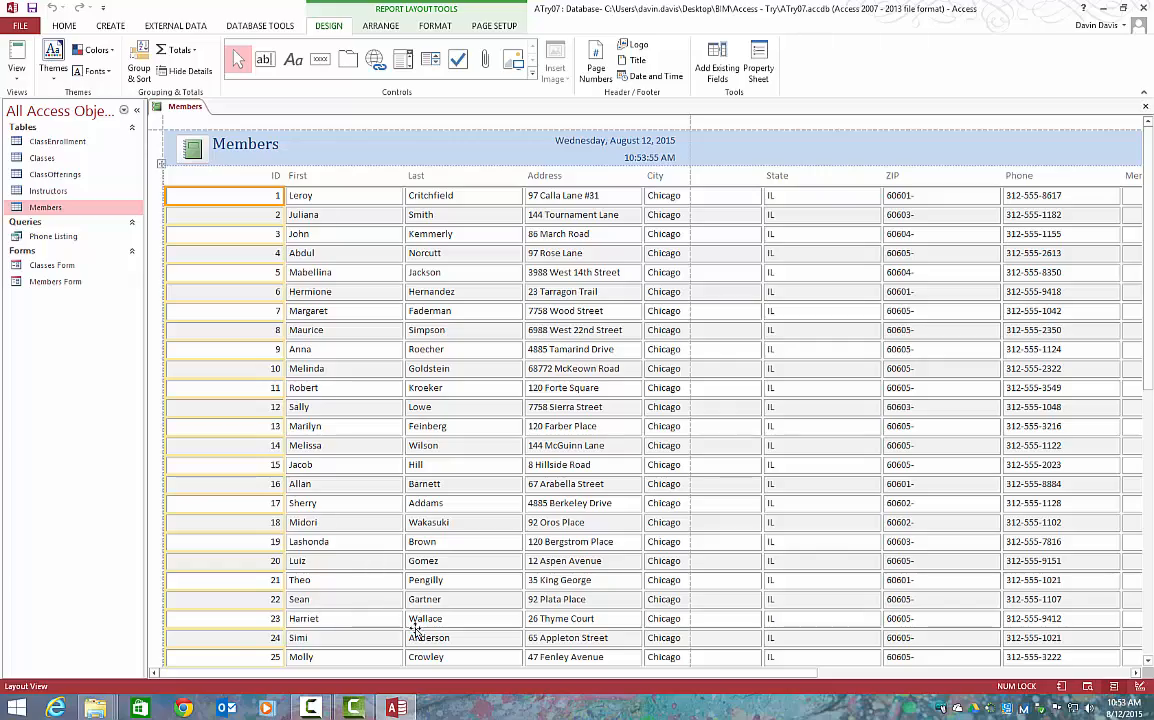
drag(417, 675, 800, 707)
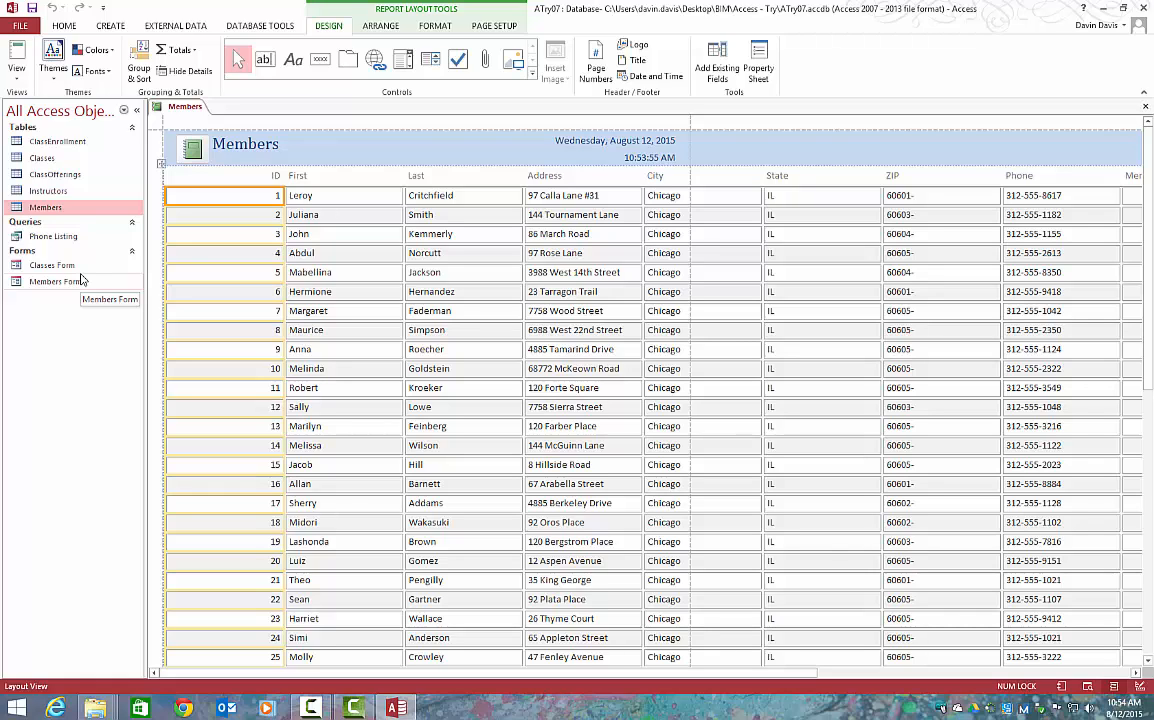
Save the new report under the name Members Report
right_click(181, 108)
click(205, 115)
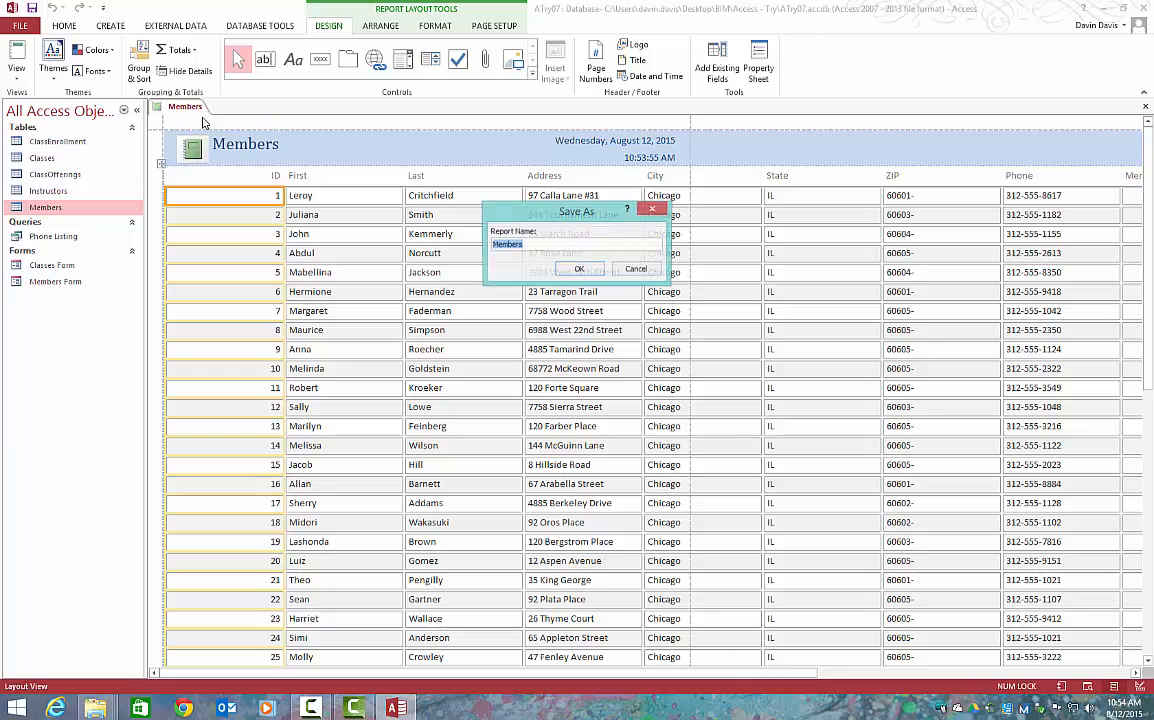
click(557, 247)
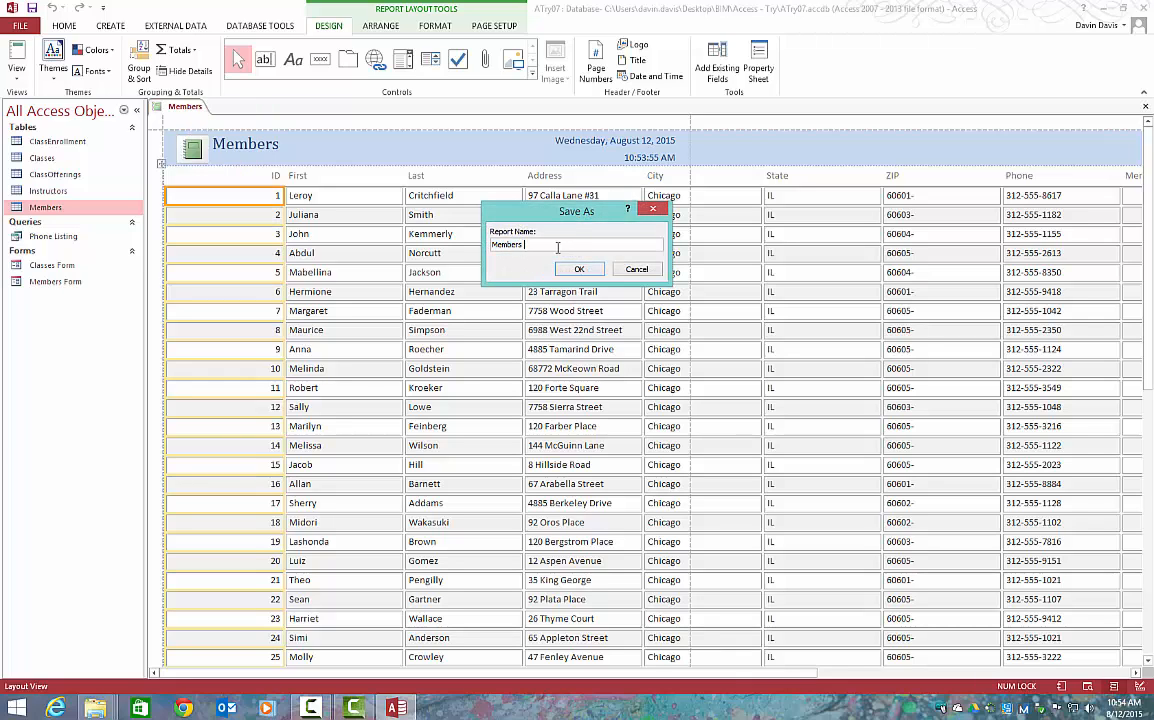
text(Report)
key(Return)
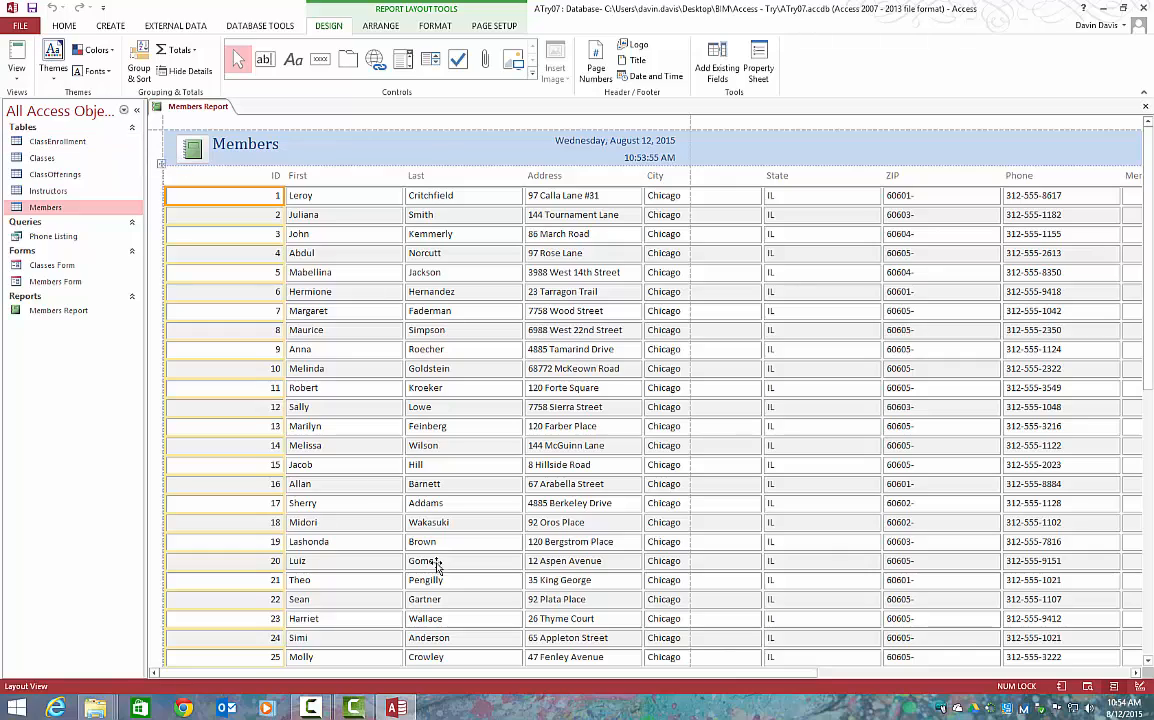
Delete the MembershipType column from the Members Report
drag(636, 676, 837, 690)
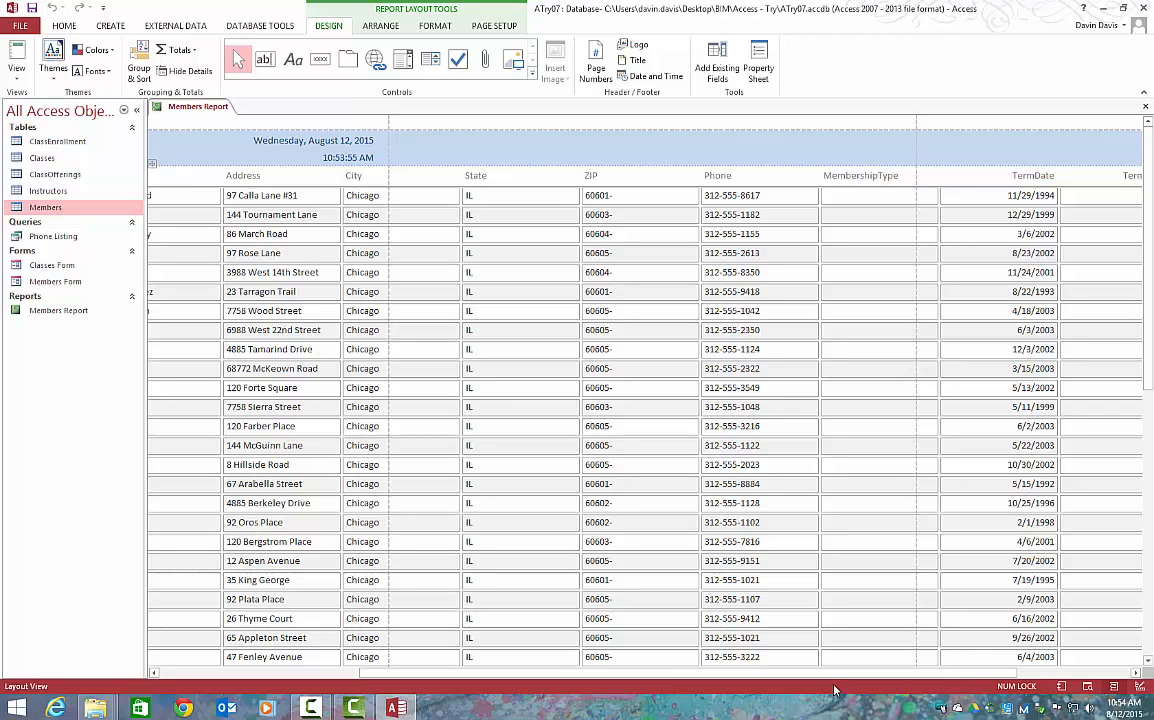
click(862, 179)
right_click(862, 179)
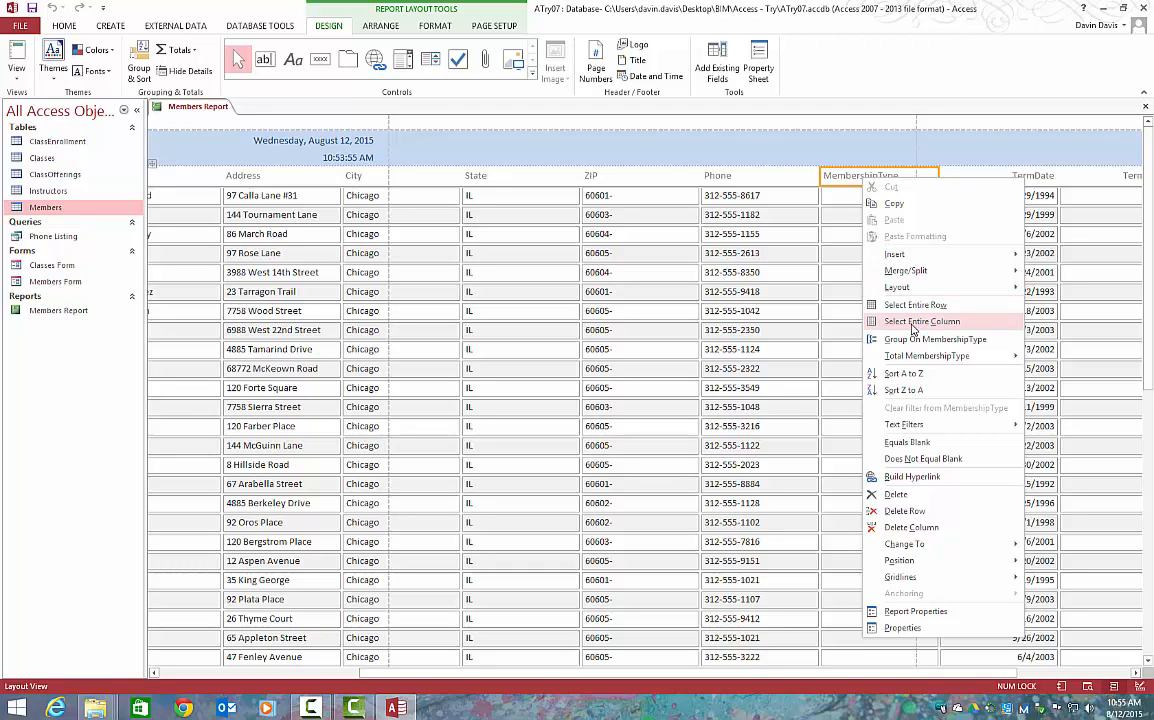
click(921, 529)
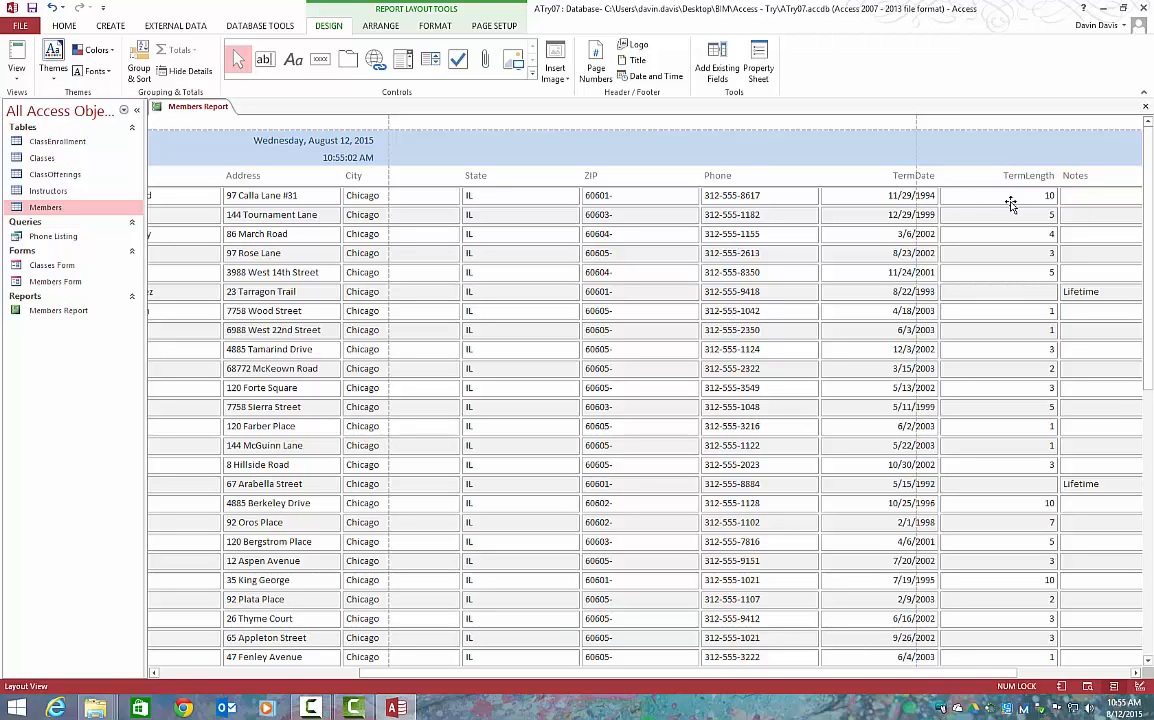
Delete the Notes column from the Members Report
click(1082, 177)
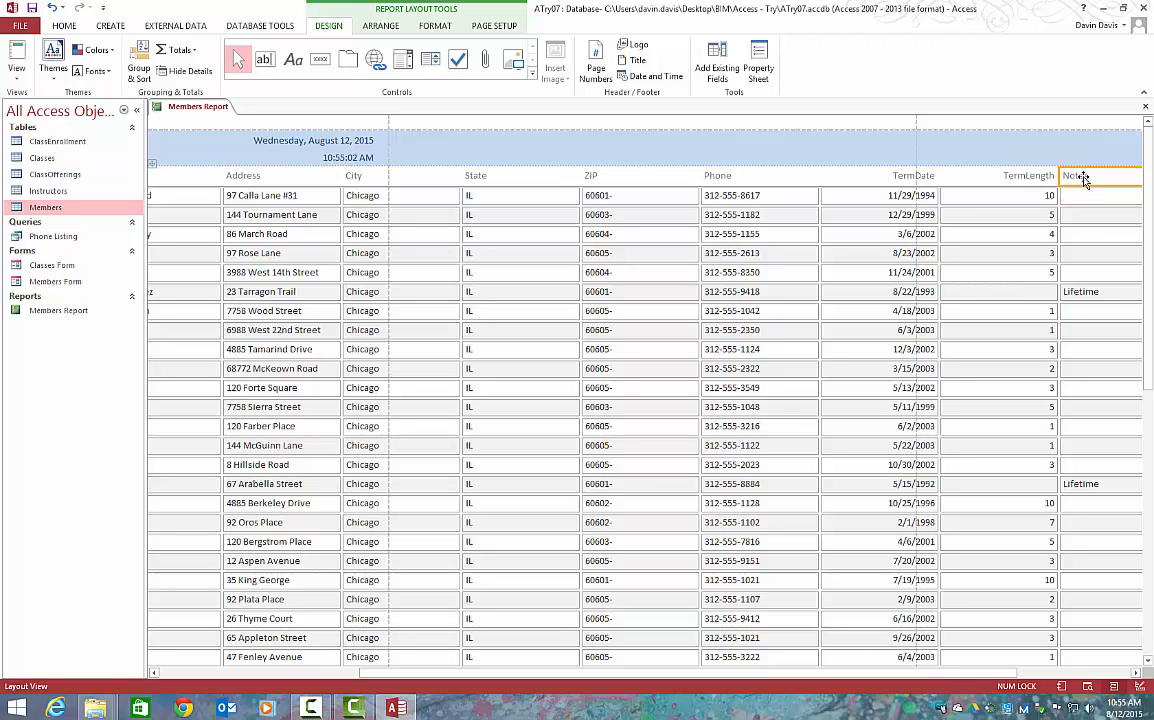
right_click(1082, 177)
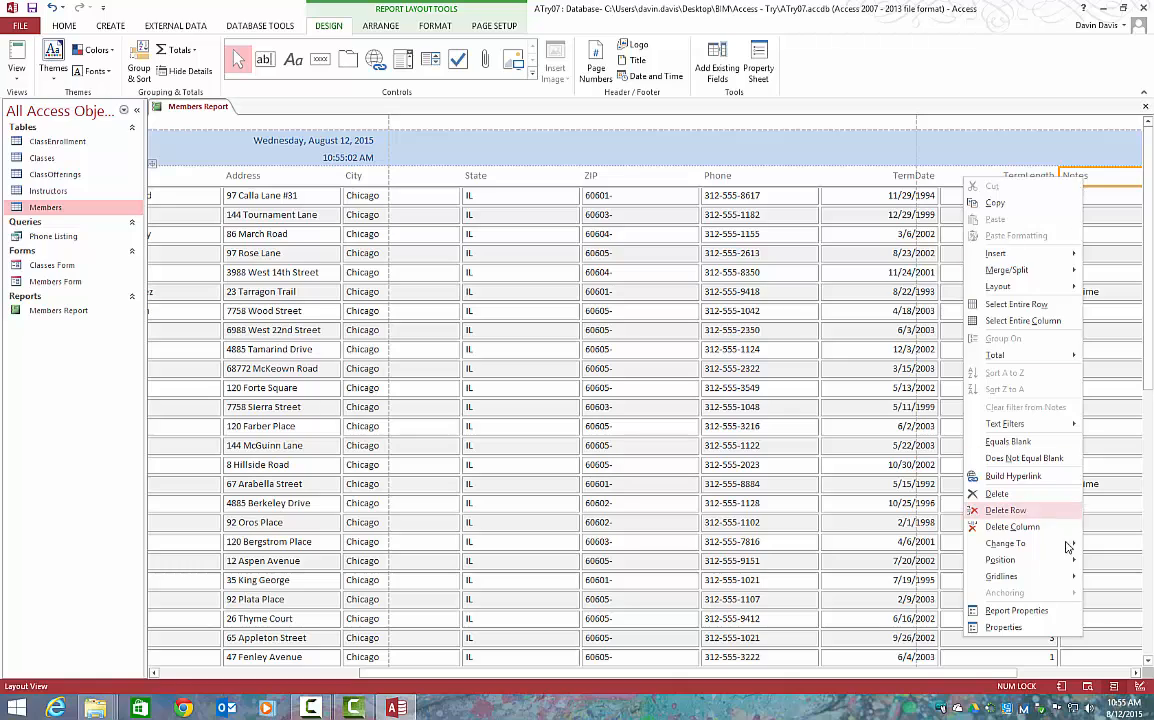
click(1053, 532)
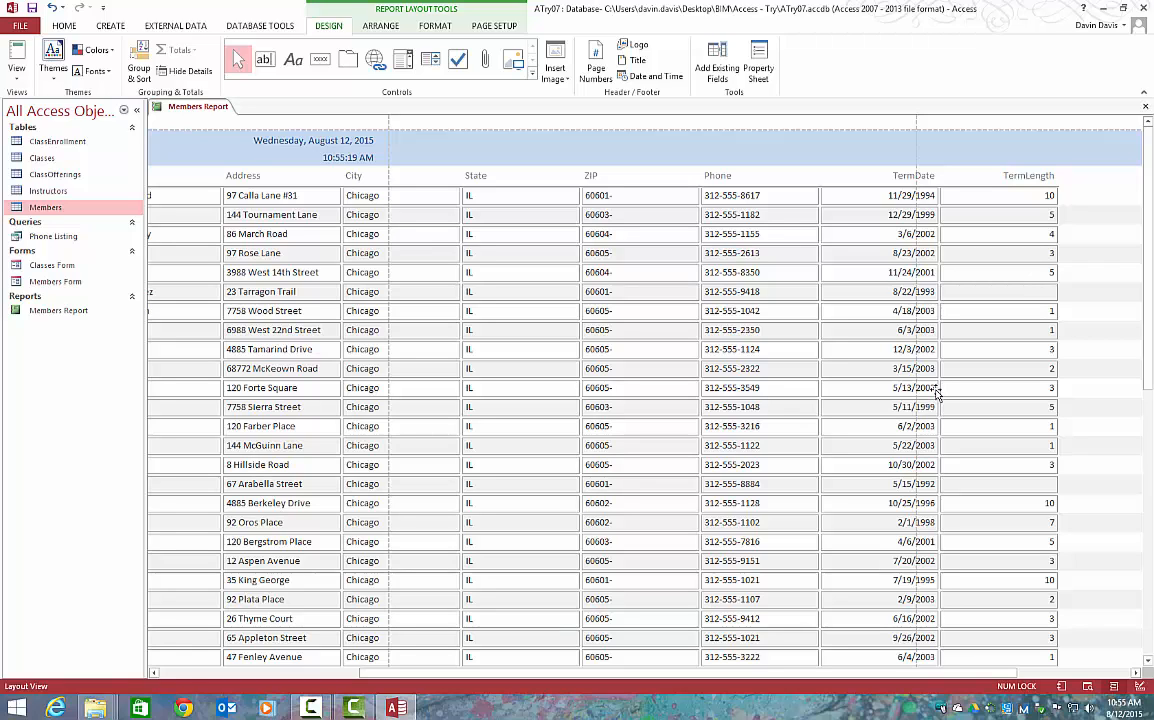
Switch the Members Report's page orientation to landscape and check its first columns
click(505, 27)
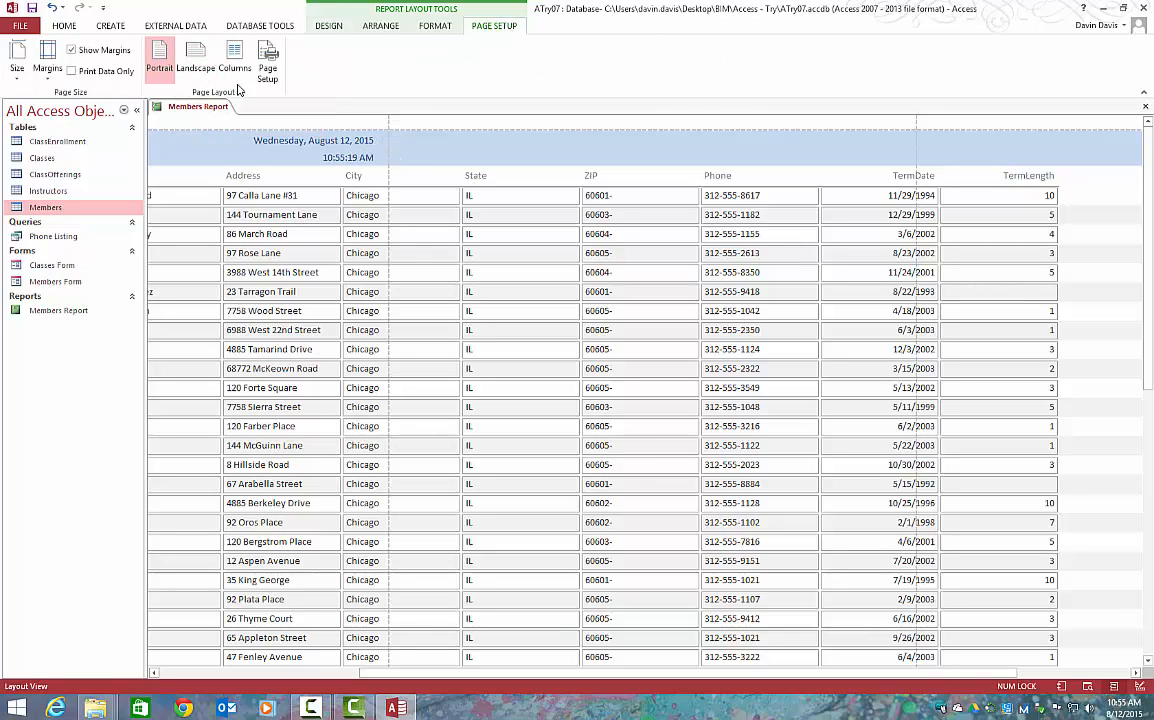
click(195, 58)
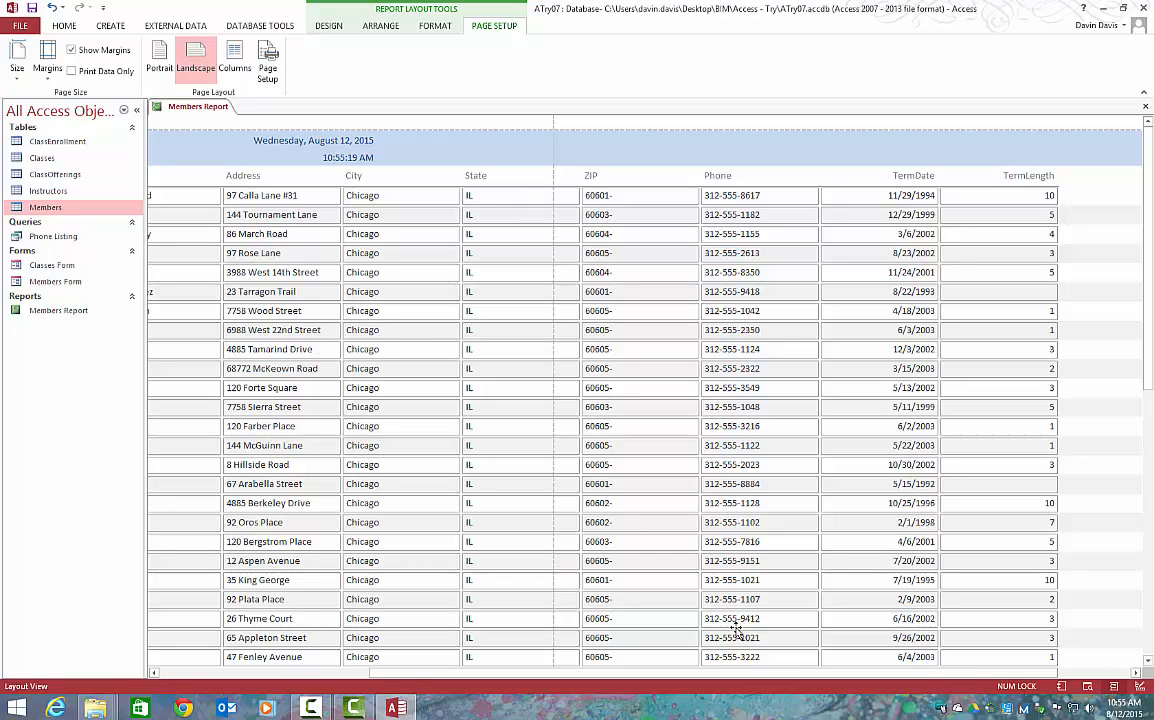
drag(386, 674, 219, 660)
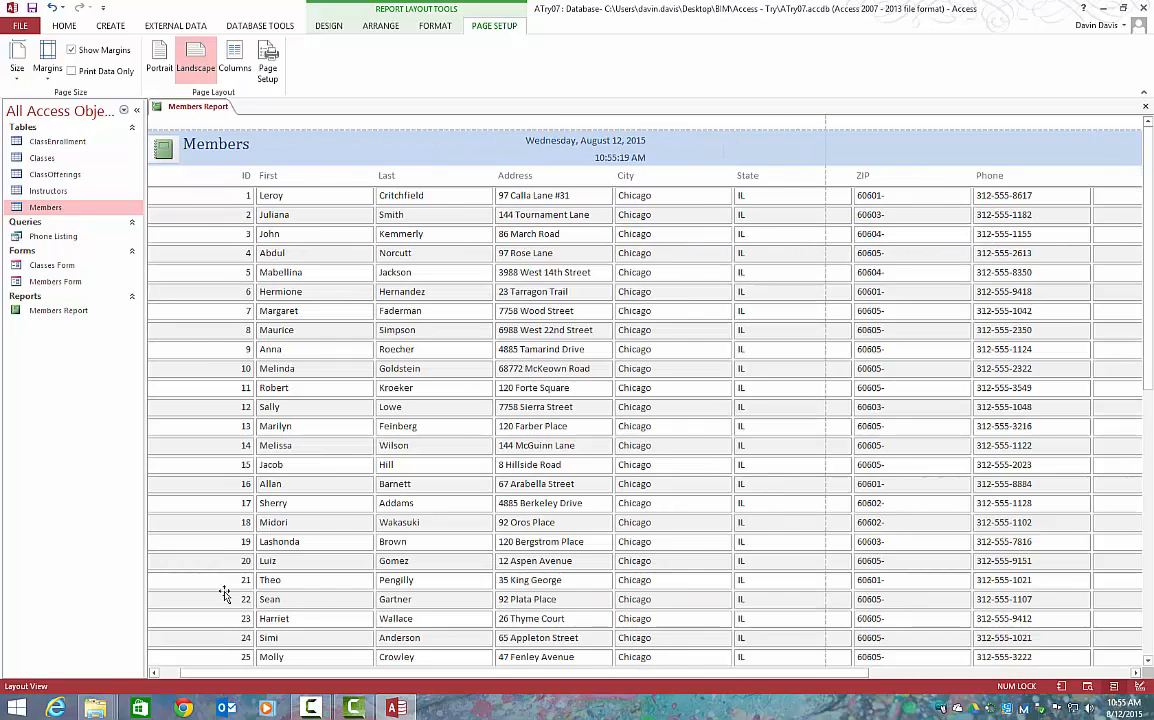
Look at the Members Report in Report View, Layout View and Design View to compare how each displays it
click(335, 30)
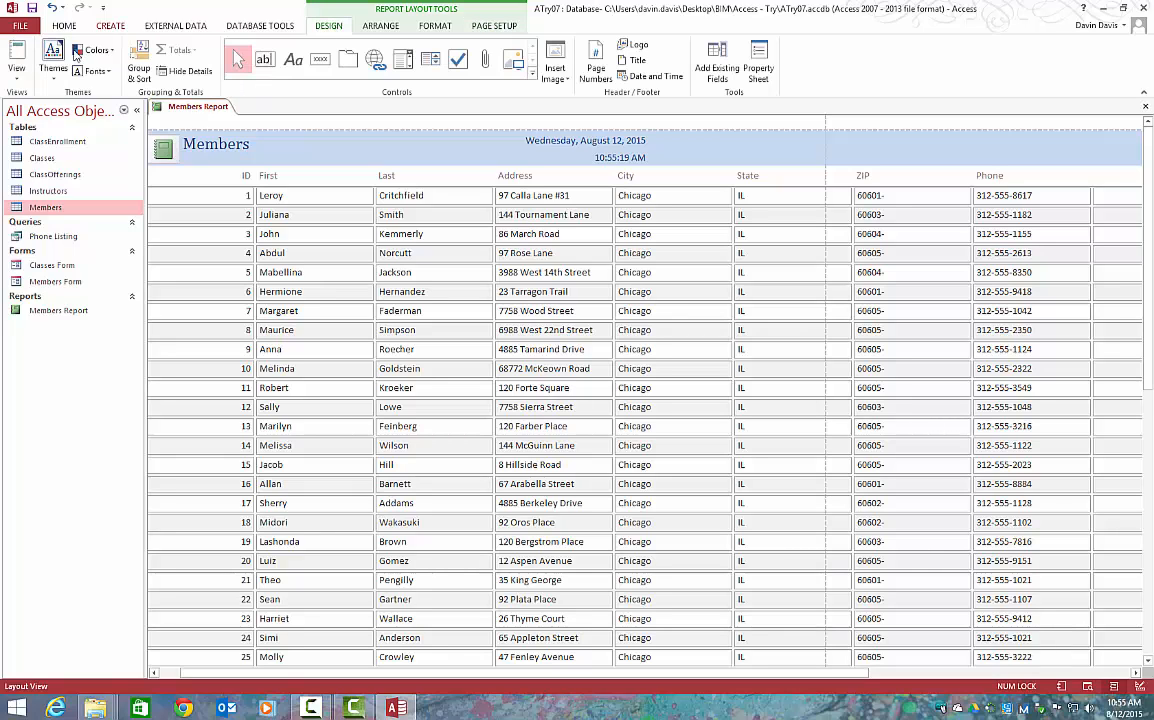
right_click(185, 111)
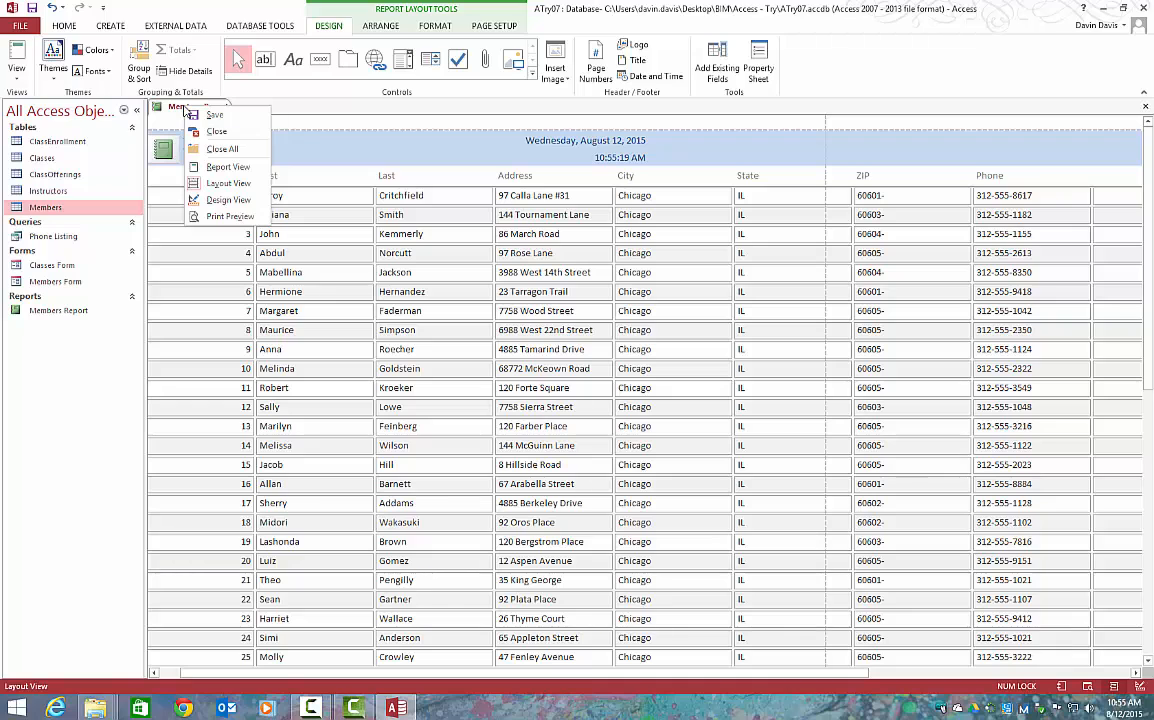
click(188, 108)
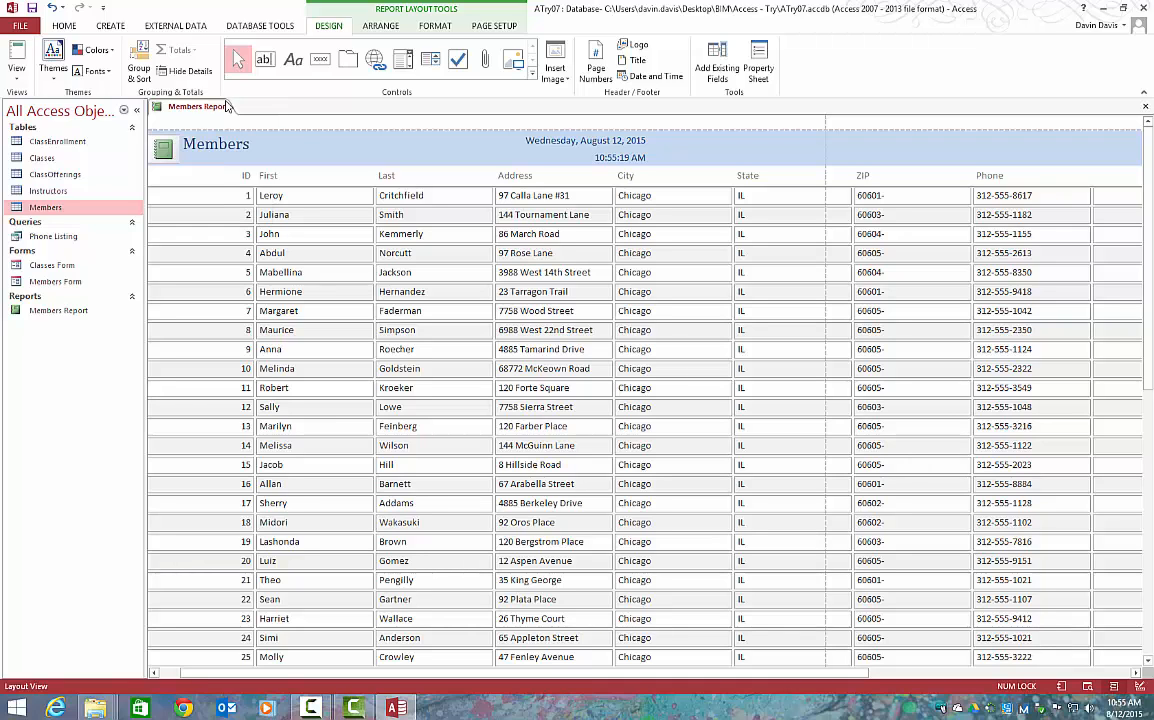
right_click(206, 109)
click(240, 168)
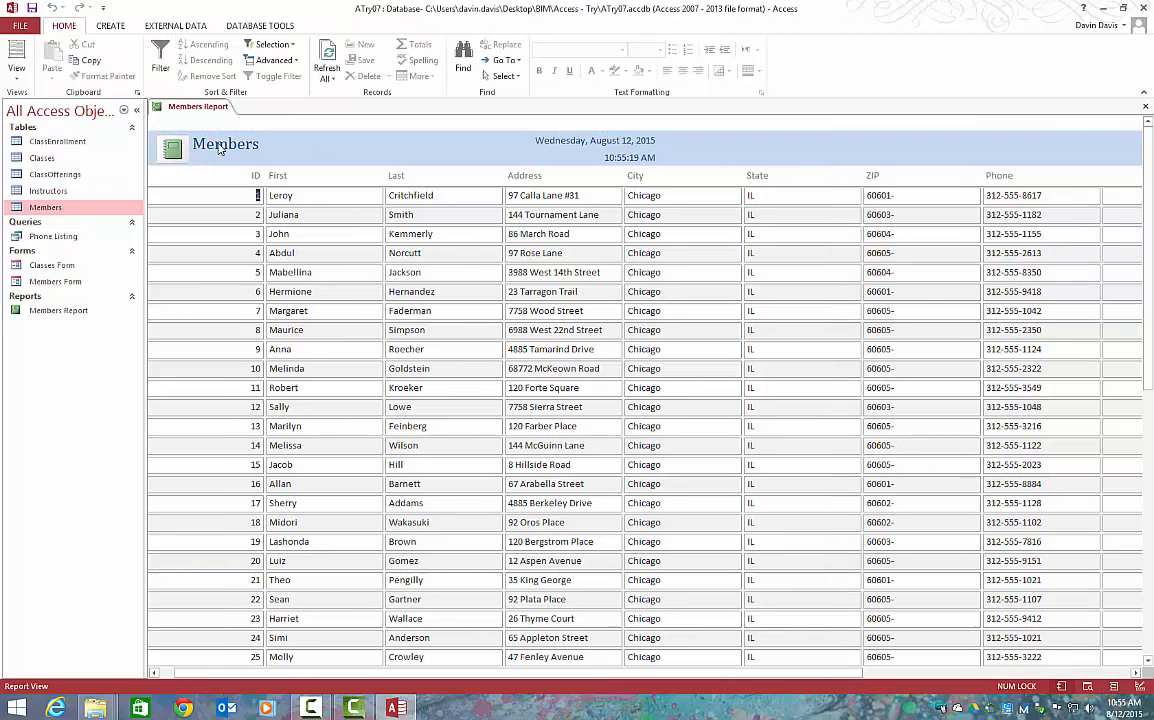
right_click(211, 110)
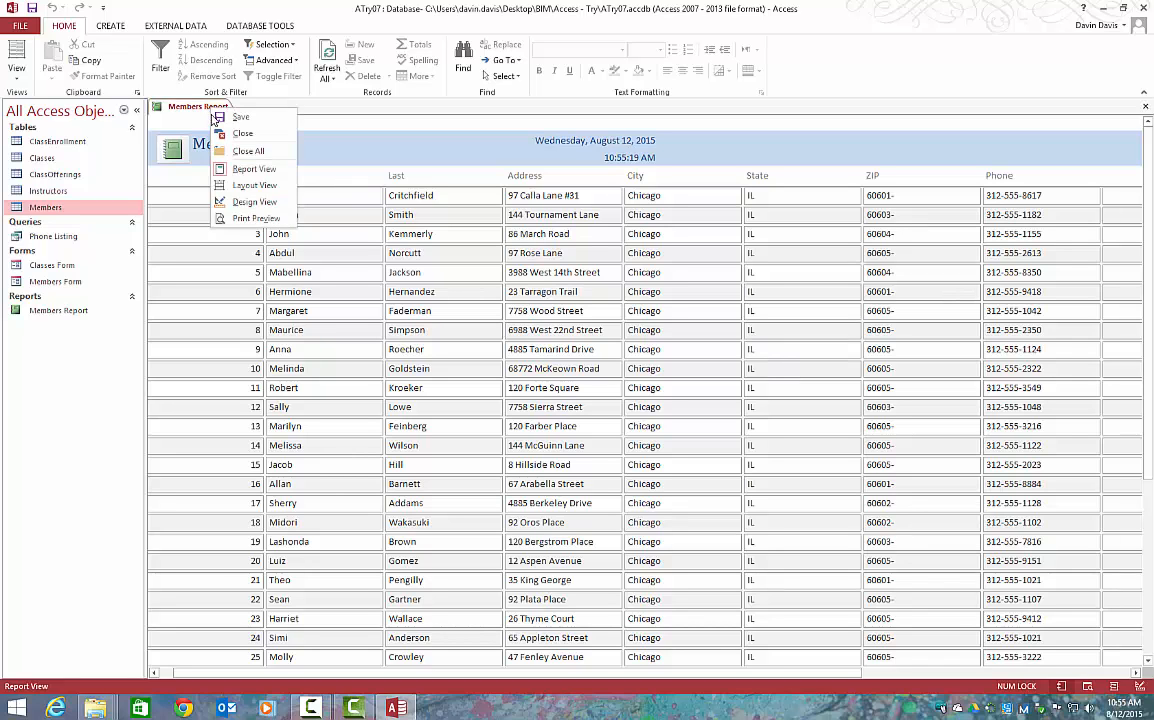
click(240, 185)
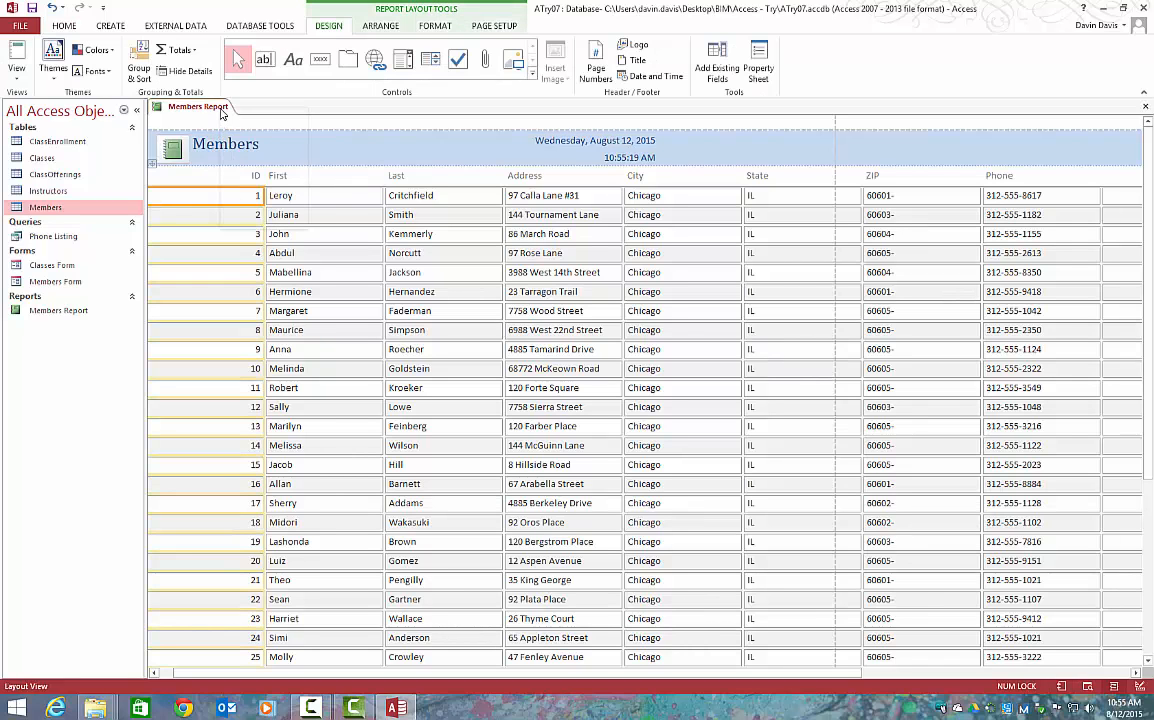
right_click(222, 113)
click(240, 200)
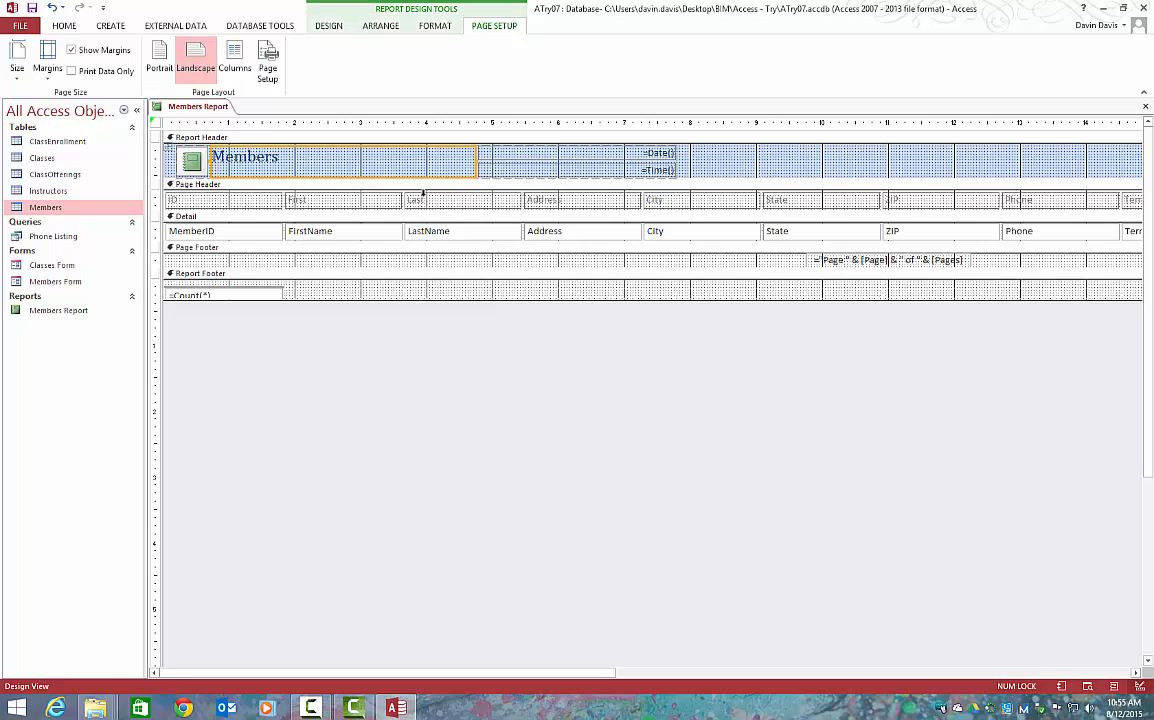
Examine the Members Report in Print Preview with two pages side by side, and return it to Layout View
right_click(209, 113)
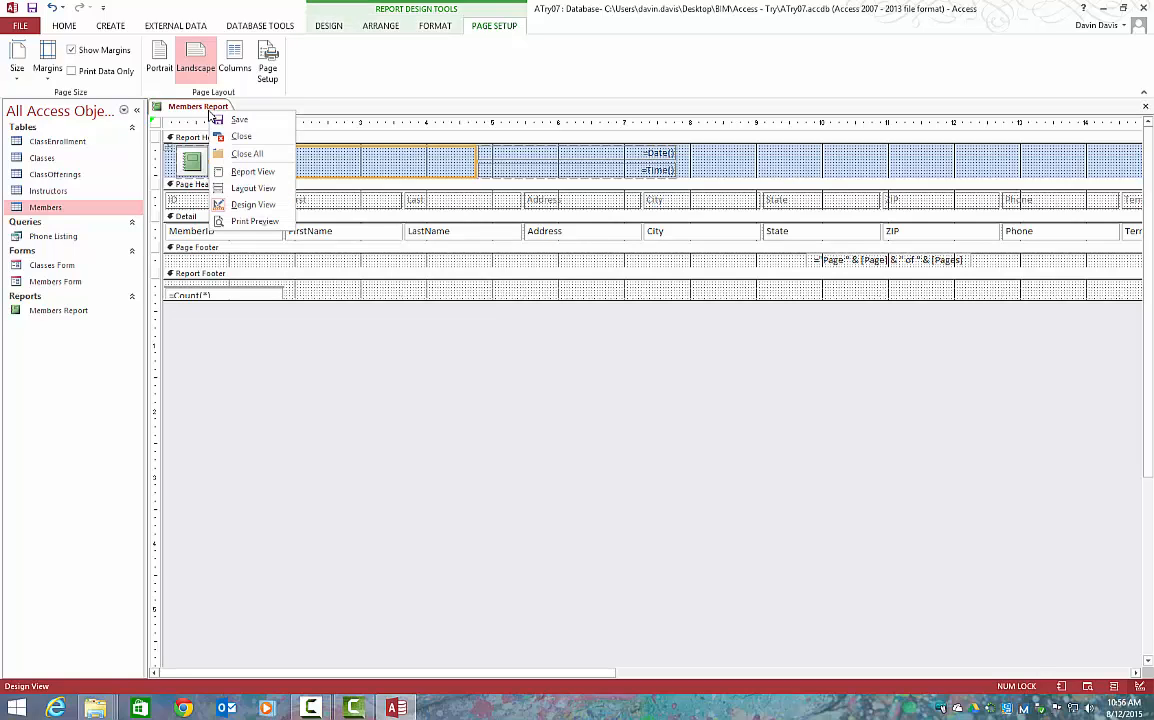
click(230, 216)
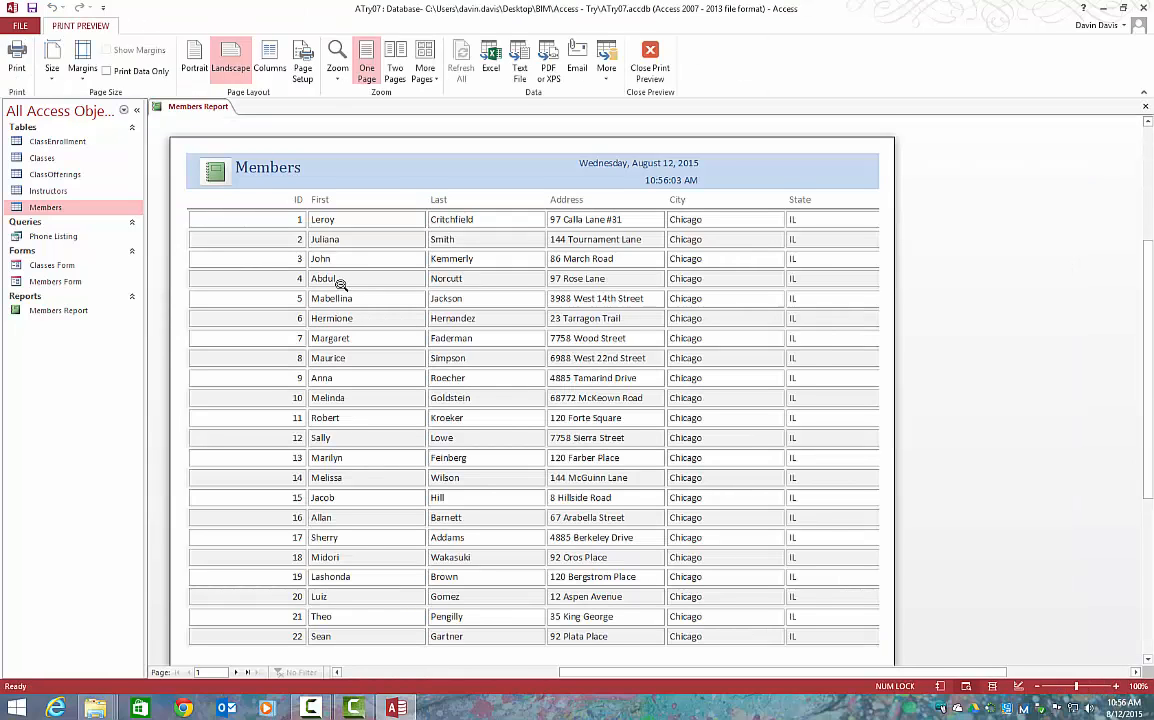
scroll(307, 257, down, 5)
scroll(343, 286, up, 5)
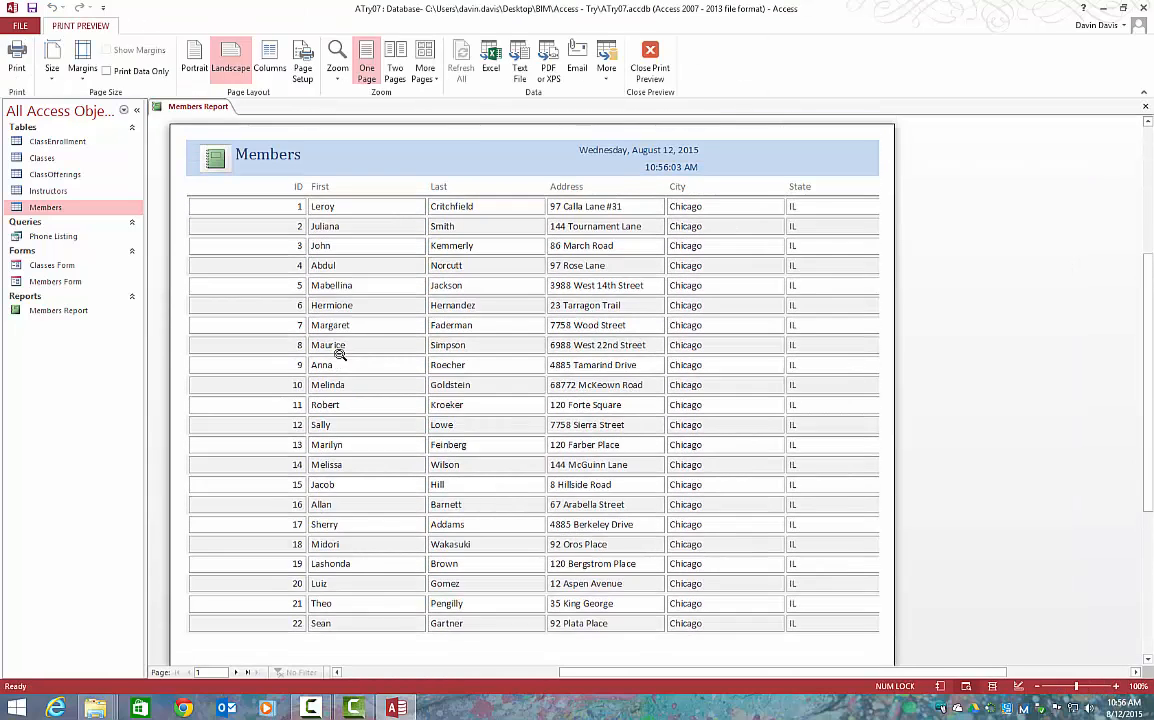
click(396, 70)
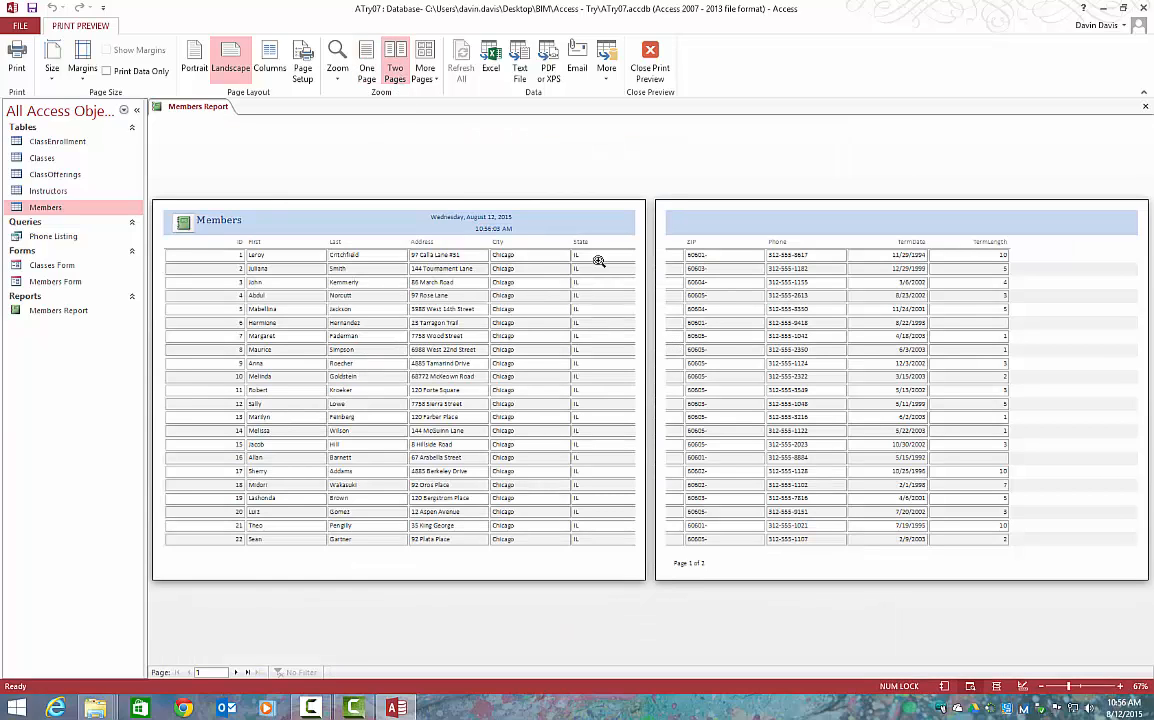
click(652, 72)
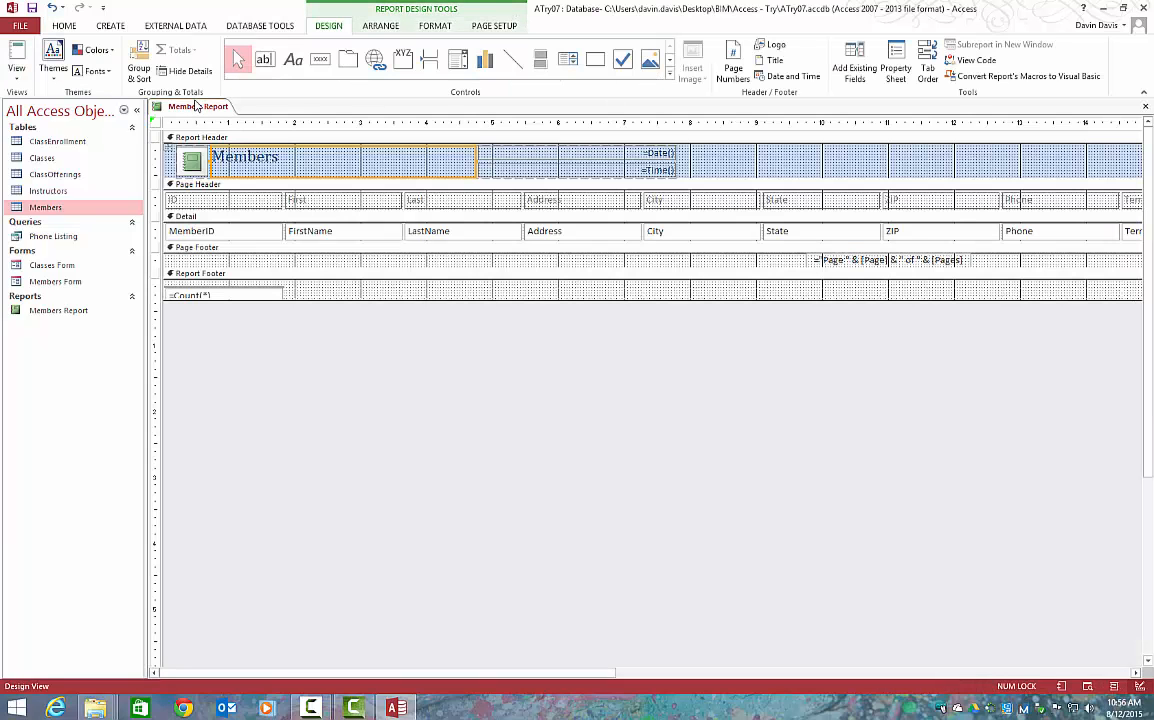
right_click(197, 106)
click(215, 184)
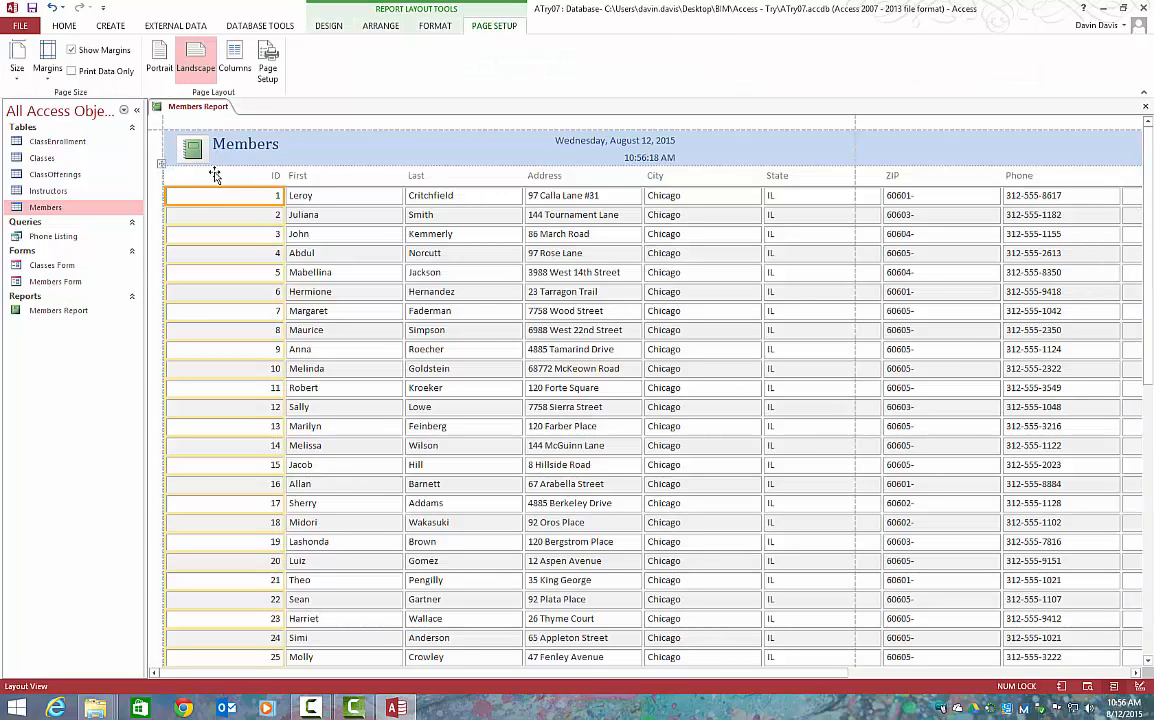
drag(283, 189, 190, 193)
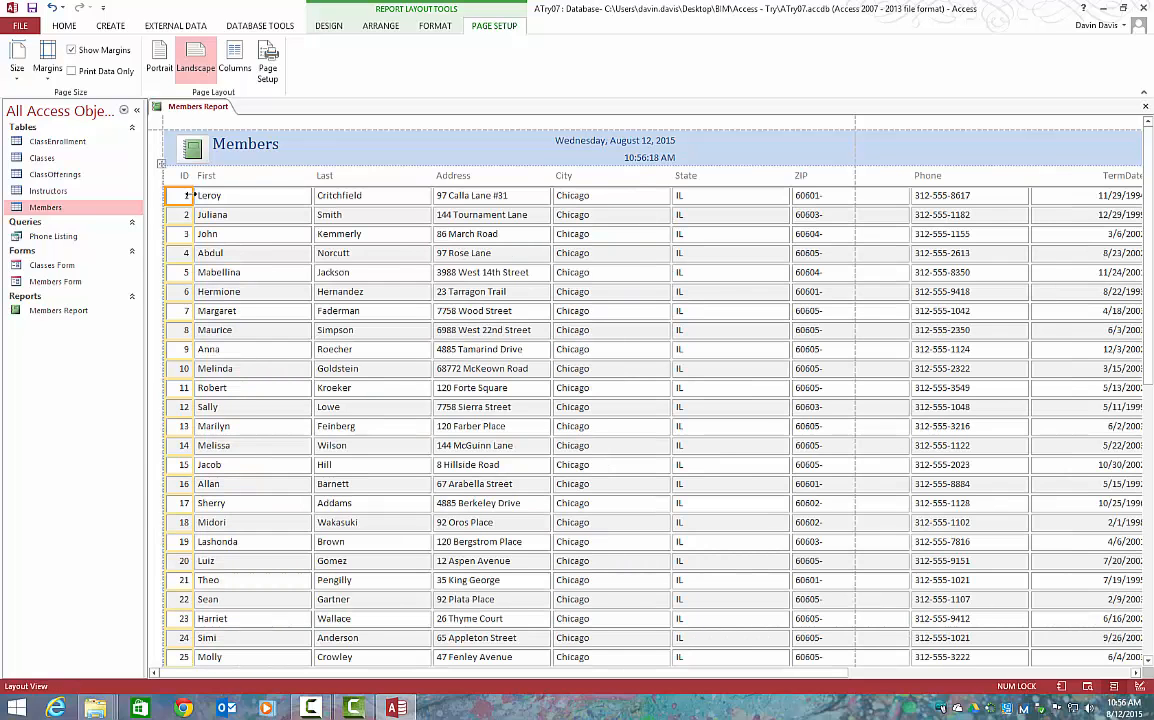
key(ctrl+z)
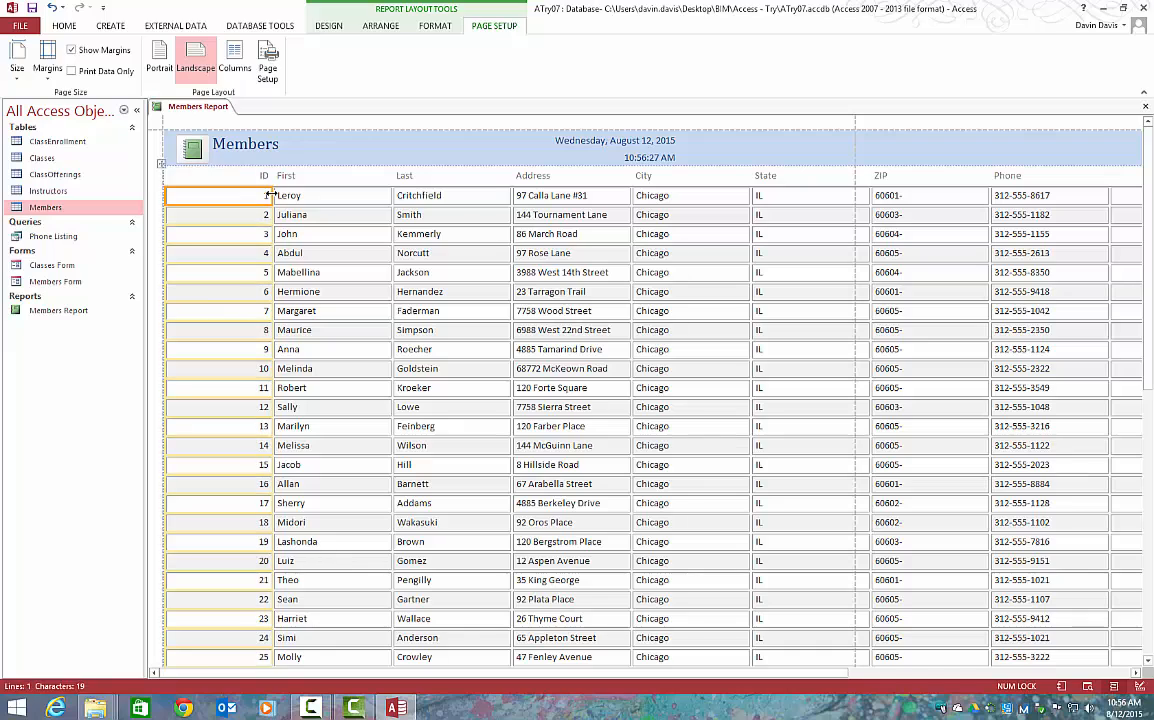
right_click(266, 196)
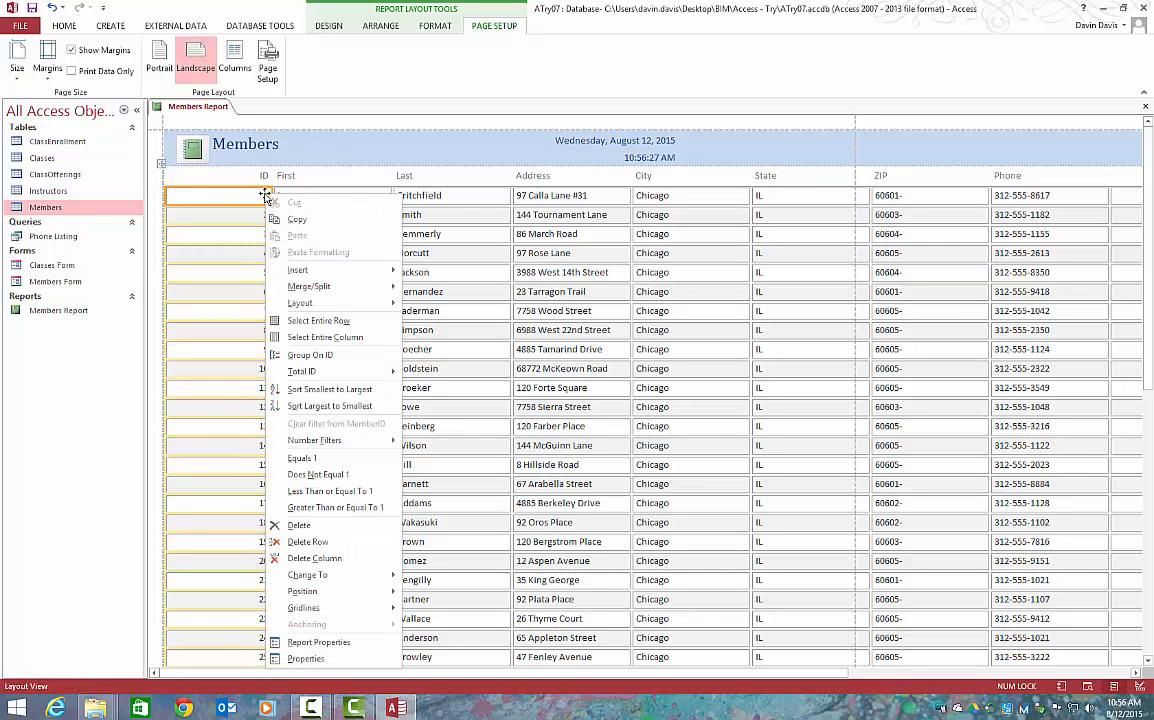
mouse_move(298, 305)
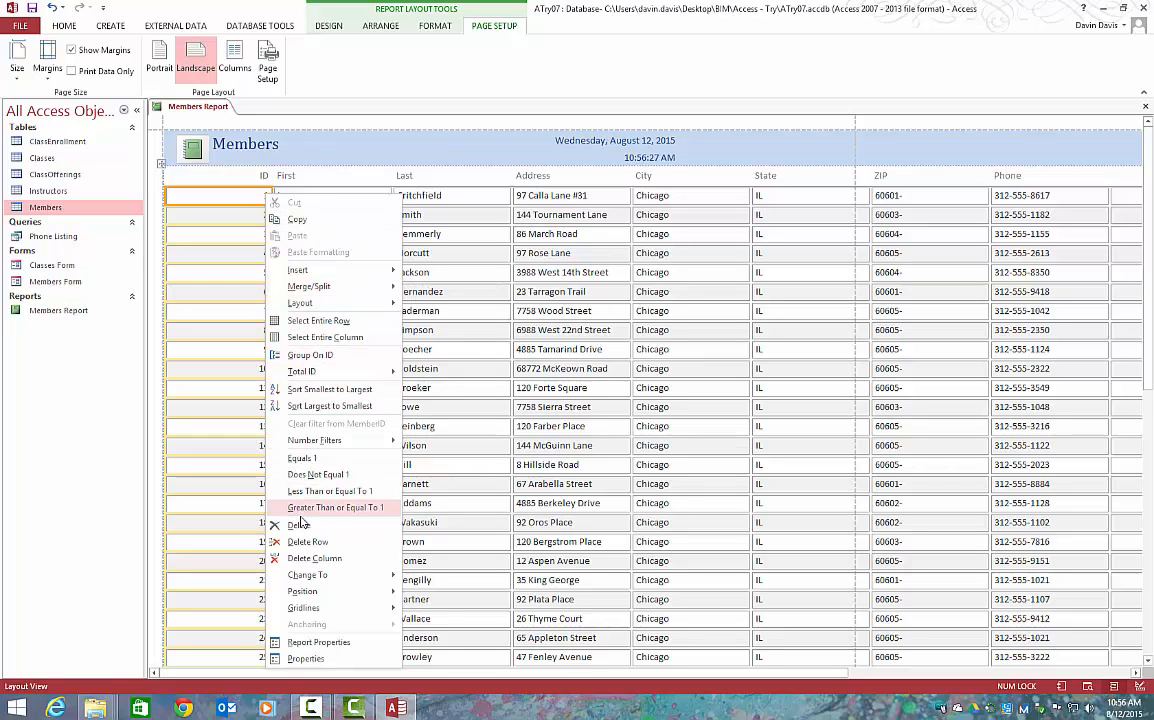
mouse_move(310, 608)
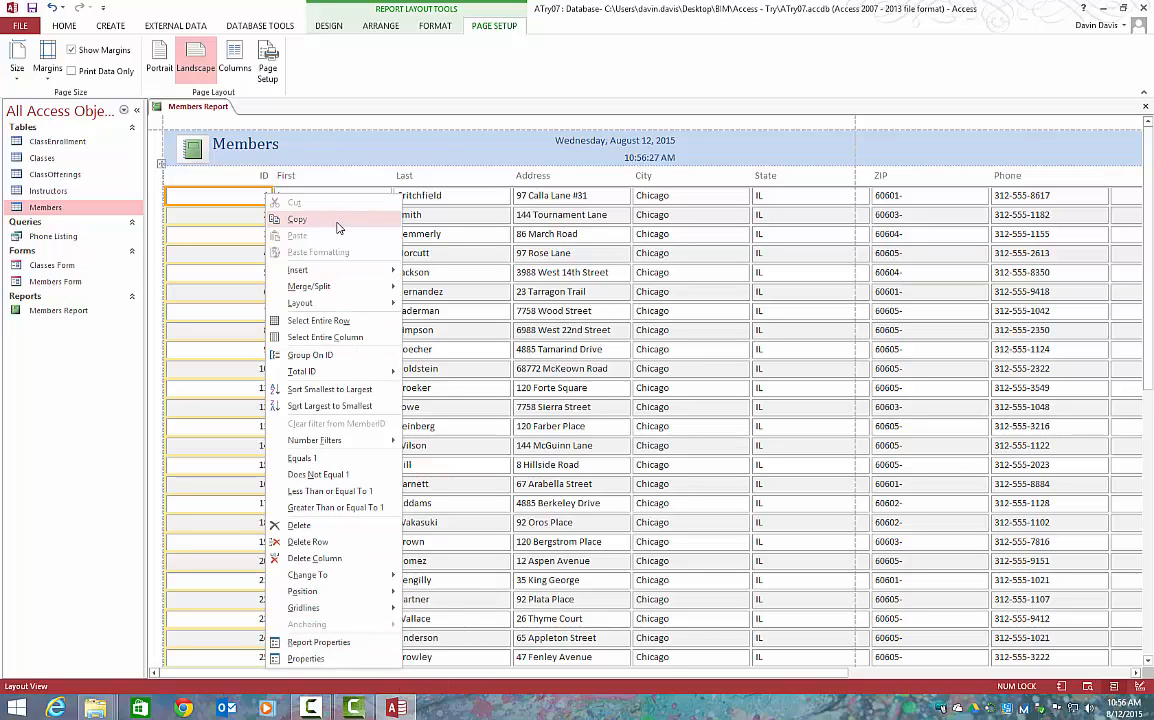
click(232, 175)
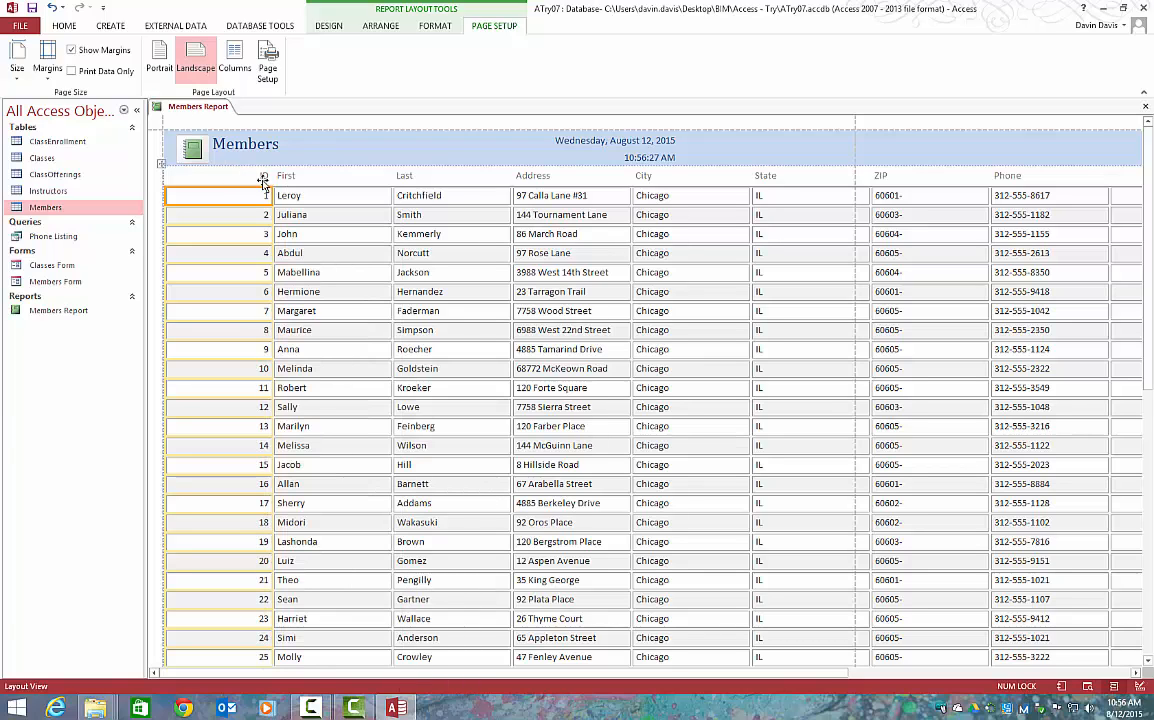
Narrow the report's ID column to just fit its numbers and check the rows further down
drag(272, 195, 186, 199)
scroll(279, 228, down, 1)
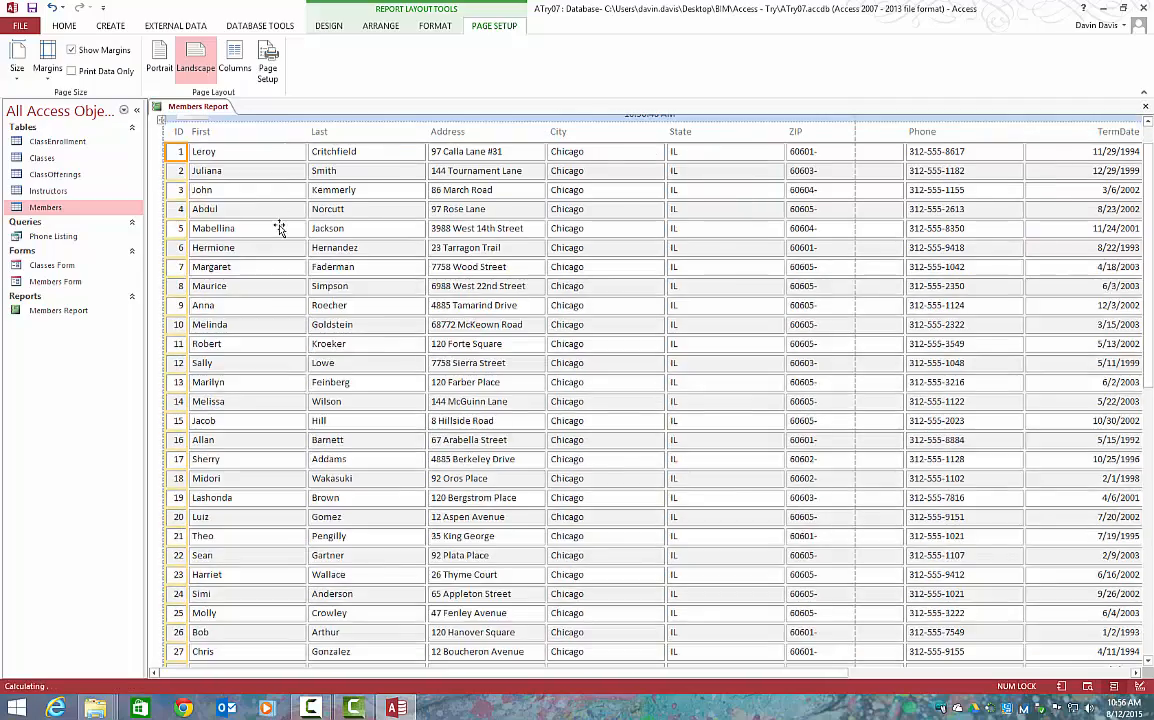
scroll(280, 228, down, 4)
scroll(279, 228, up, 2)
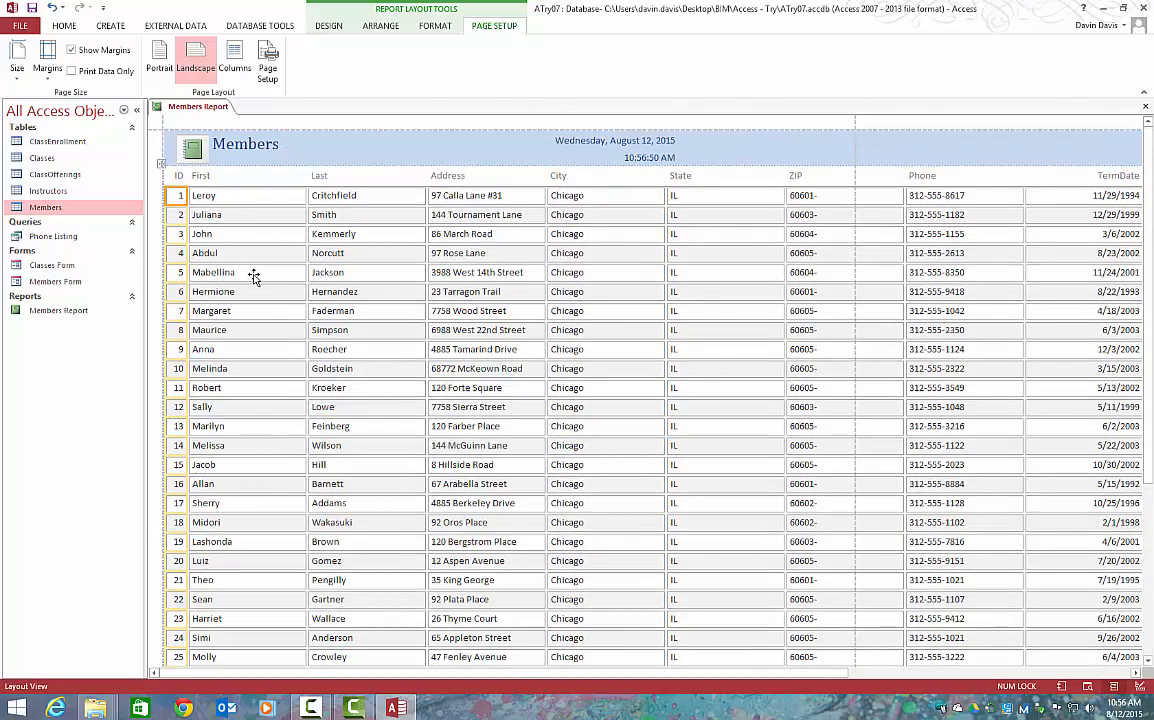
Narrow the First, Last and Address columns of the Members Report to fit their contents
click(306, 196)
drag(305, 196, 248, 200)
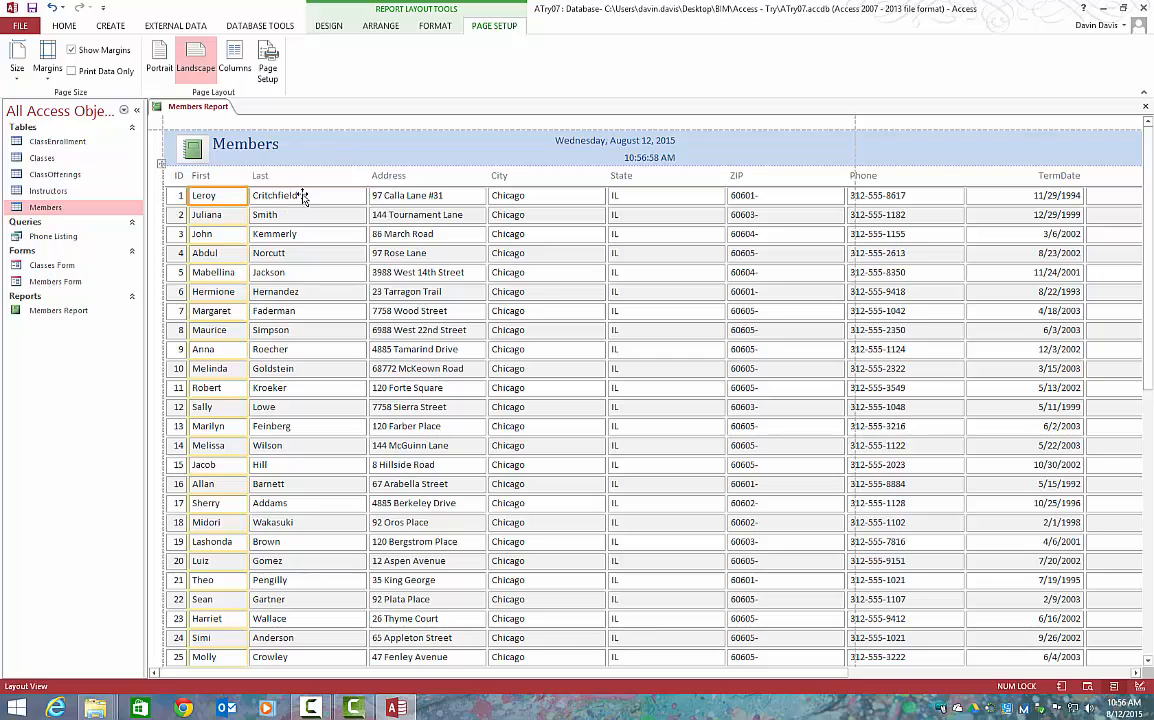
drag(365, 200, 322, 200)
click(398, 199)
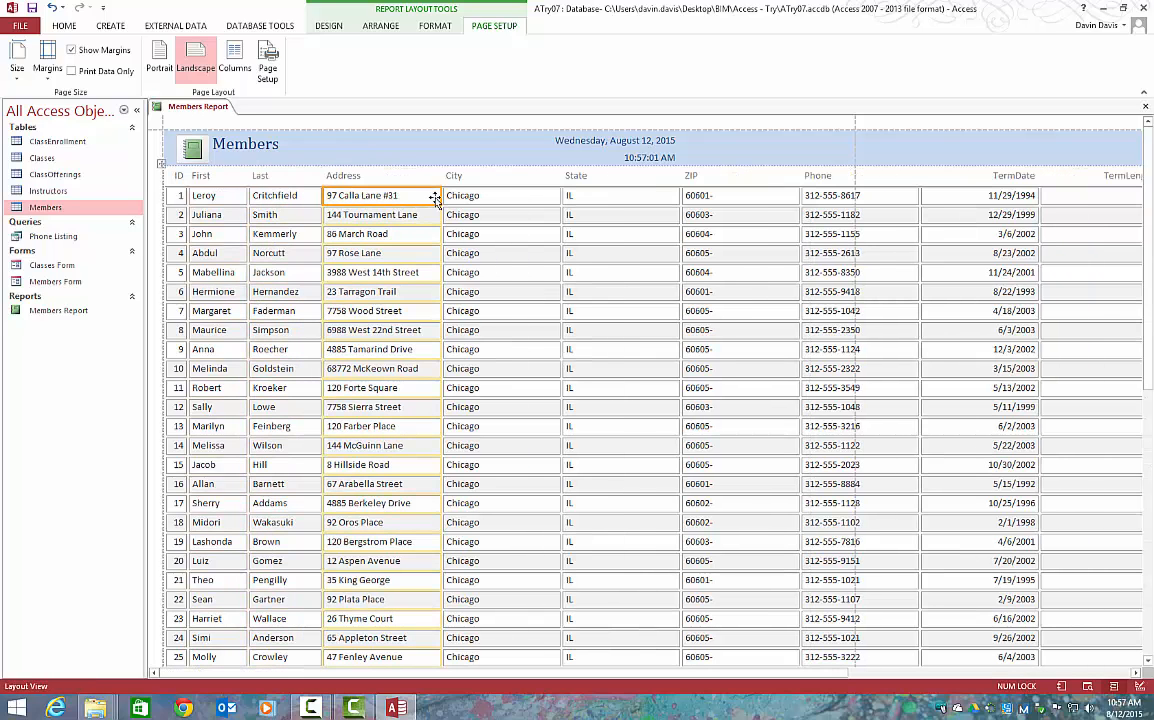
drag(438, 196, 432, 196)
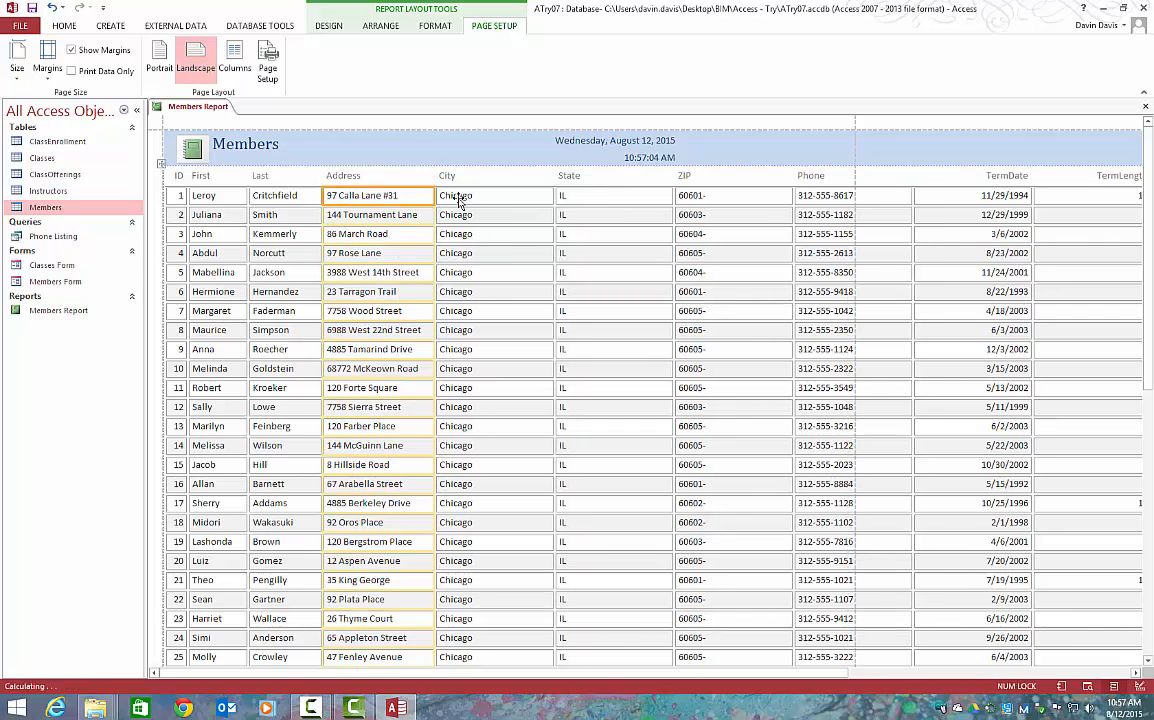
Narrow the City, State and ZIP columns of the Members Report to fit their contents
click(487, 200)
drag(551, 198, 484, 208)
click(575, 199)
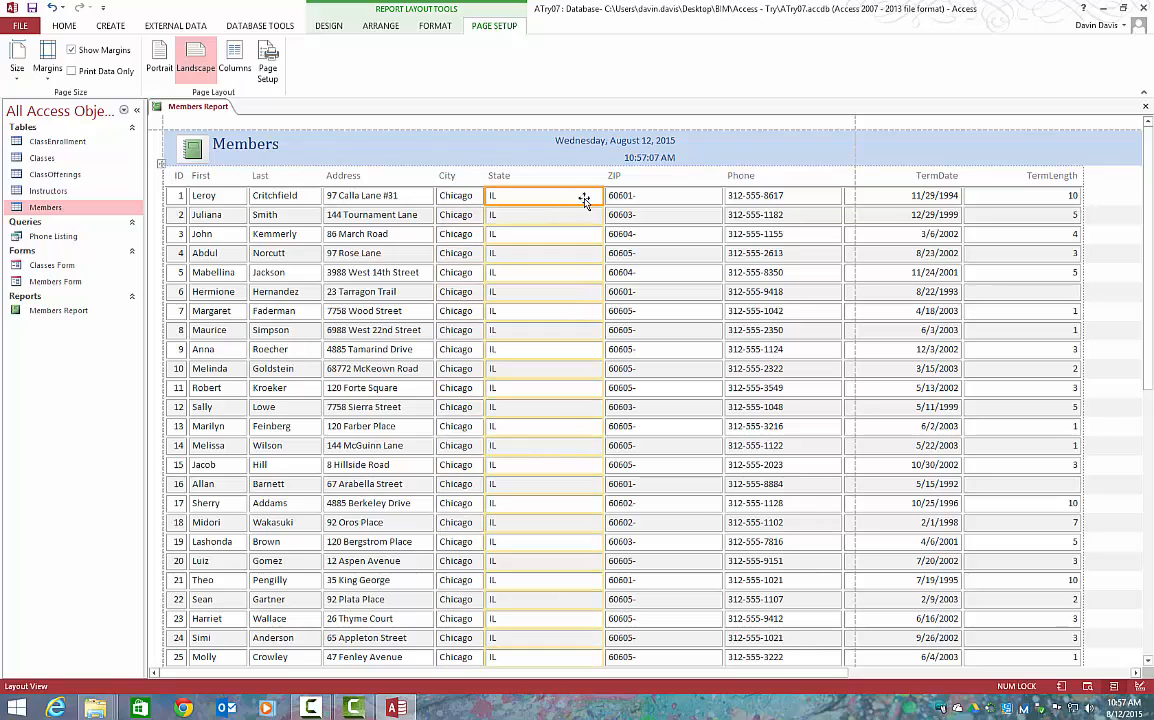
drag(603, 196, 518, 196)
click(610, 198)
drag(637, 198, 577, 201)
Narrow the Phone, TermDate and TermLength columns so the last column ends at the landscape page's margin line
click(667, 205)
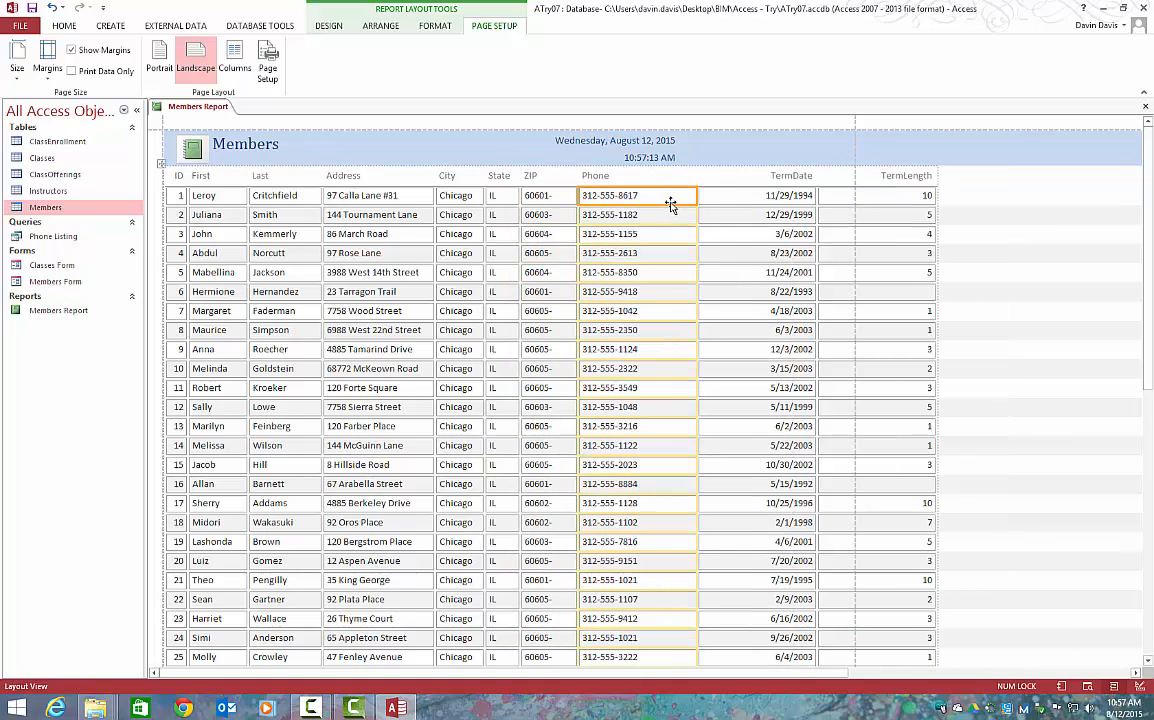
drag(688, 197, 661, 200)
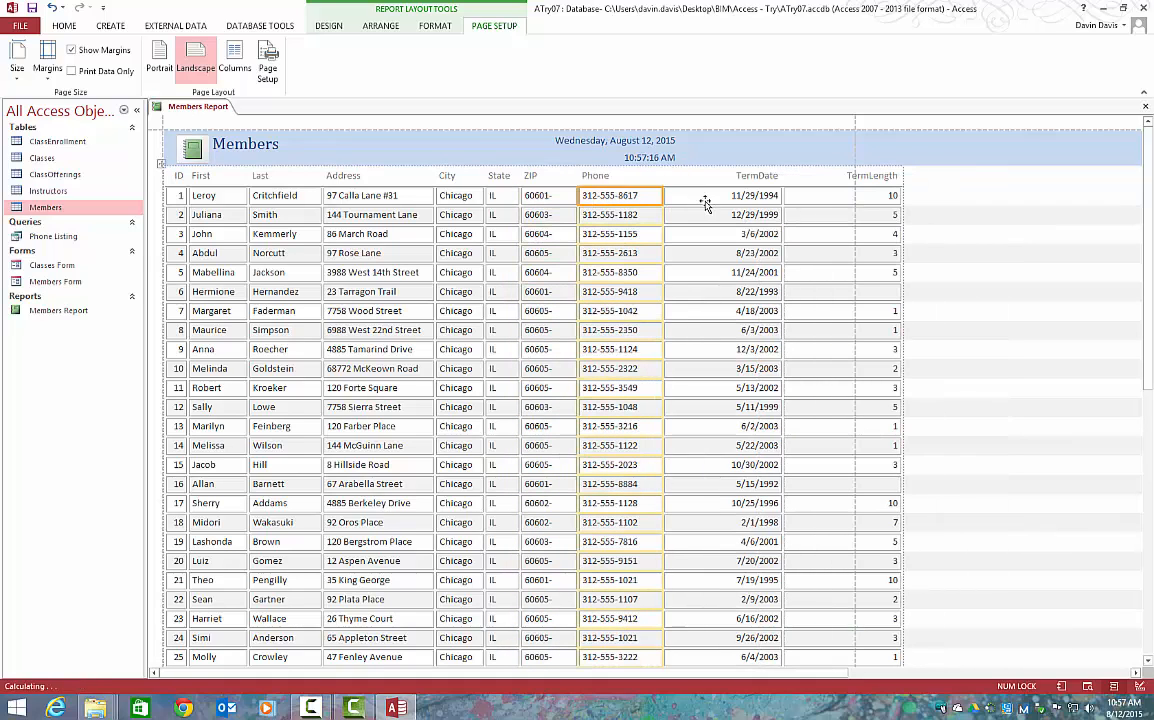
click(693, 201)
drag(780, 199, 746, 198)
click(860, 198)
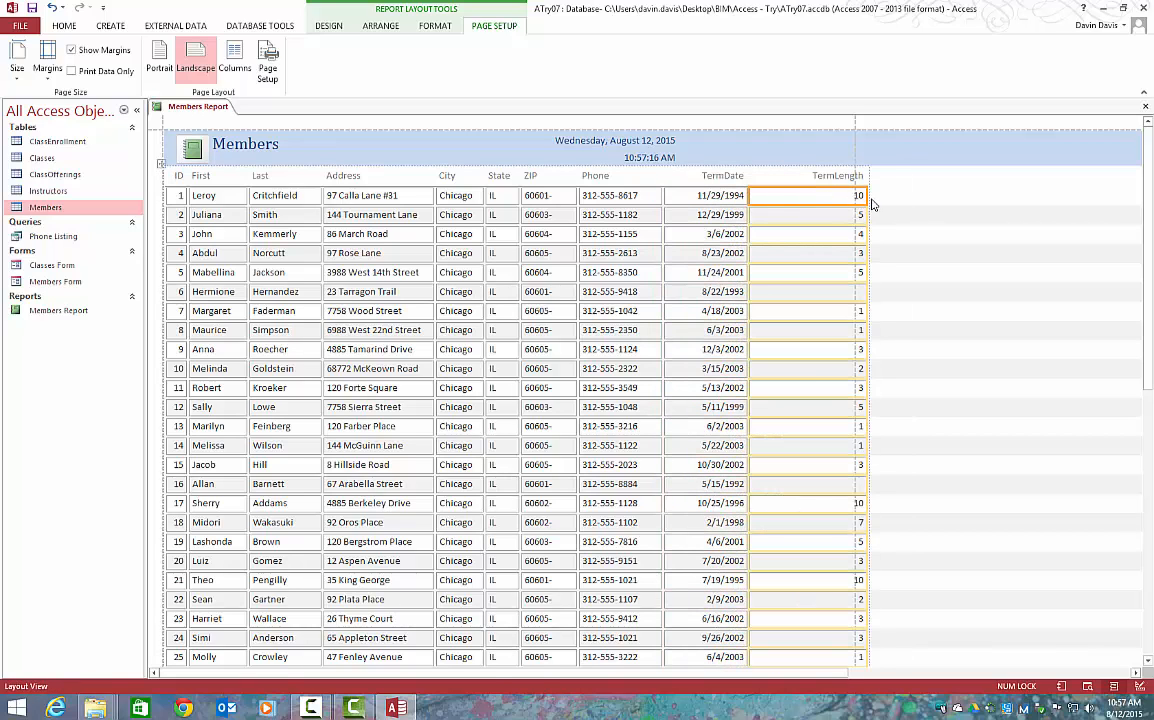
drag(868, 197, 855, 198)
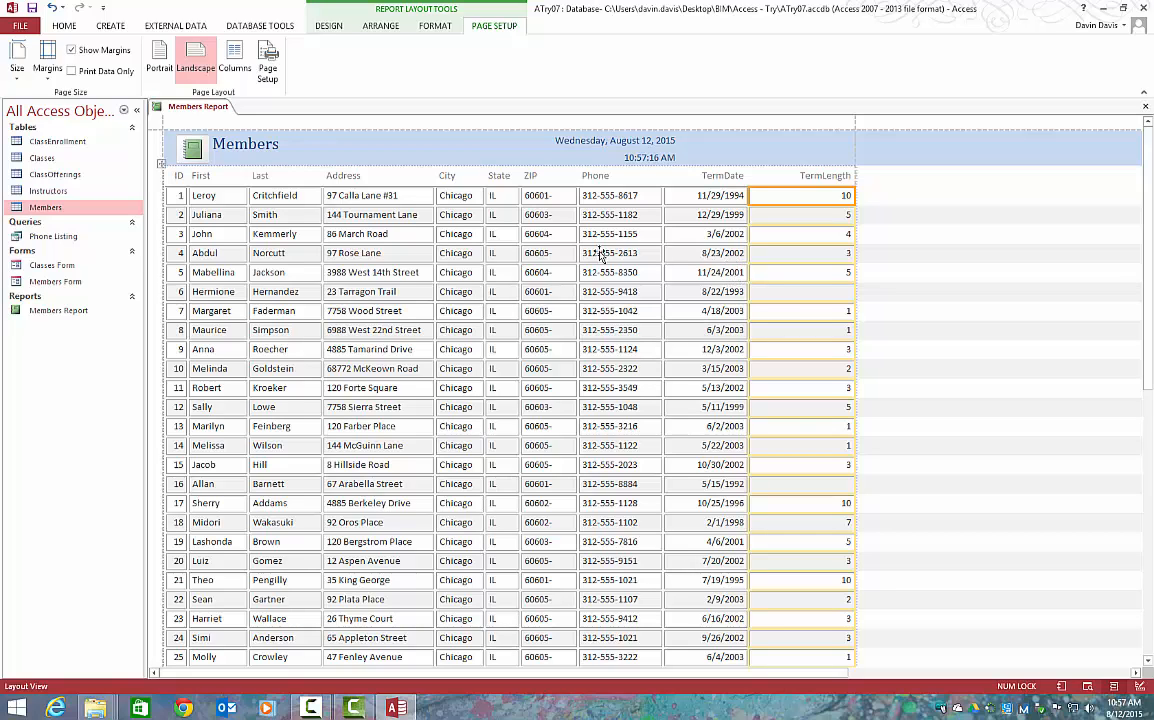
Adjust the Address column's width to be as narrow as possible while keeping every address on one line
click(420, 216)
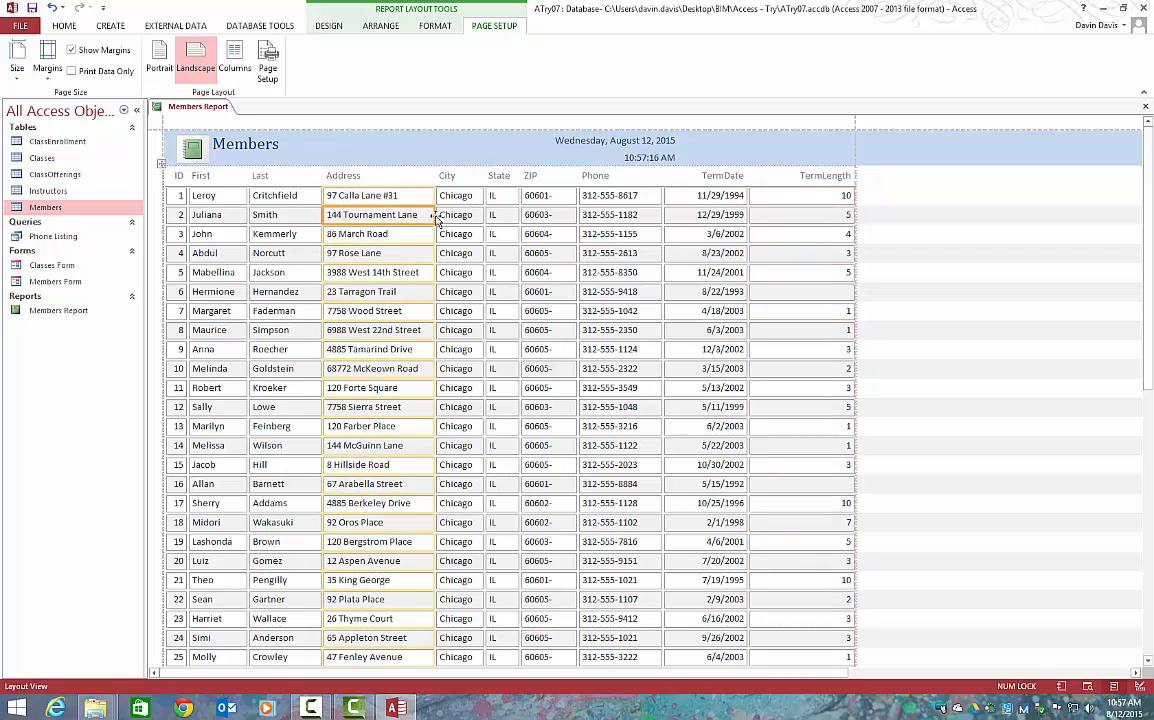
drag(430, 215, 410, 298)
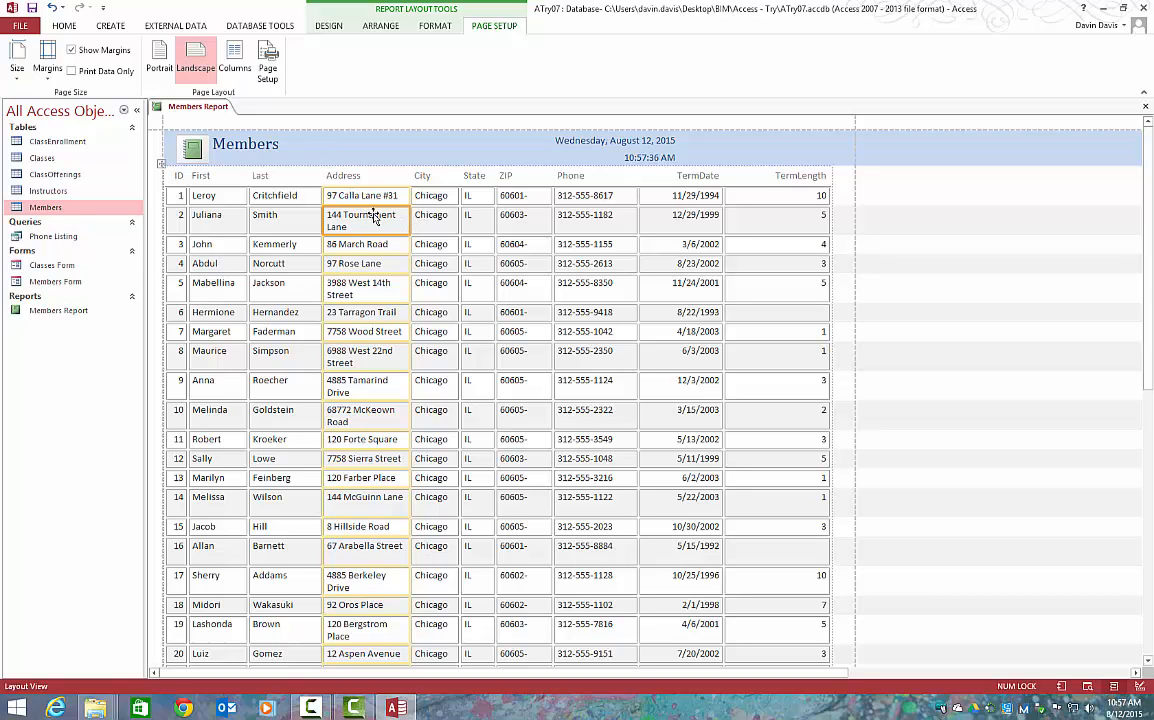
mouse_move(411, 223)
mouse_down()
mouse_move(427, 221)
mouse_move(385, 224)
mouse_move(432, 224)
mouse_up()
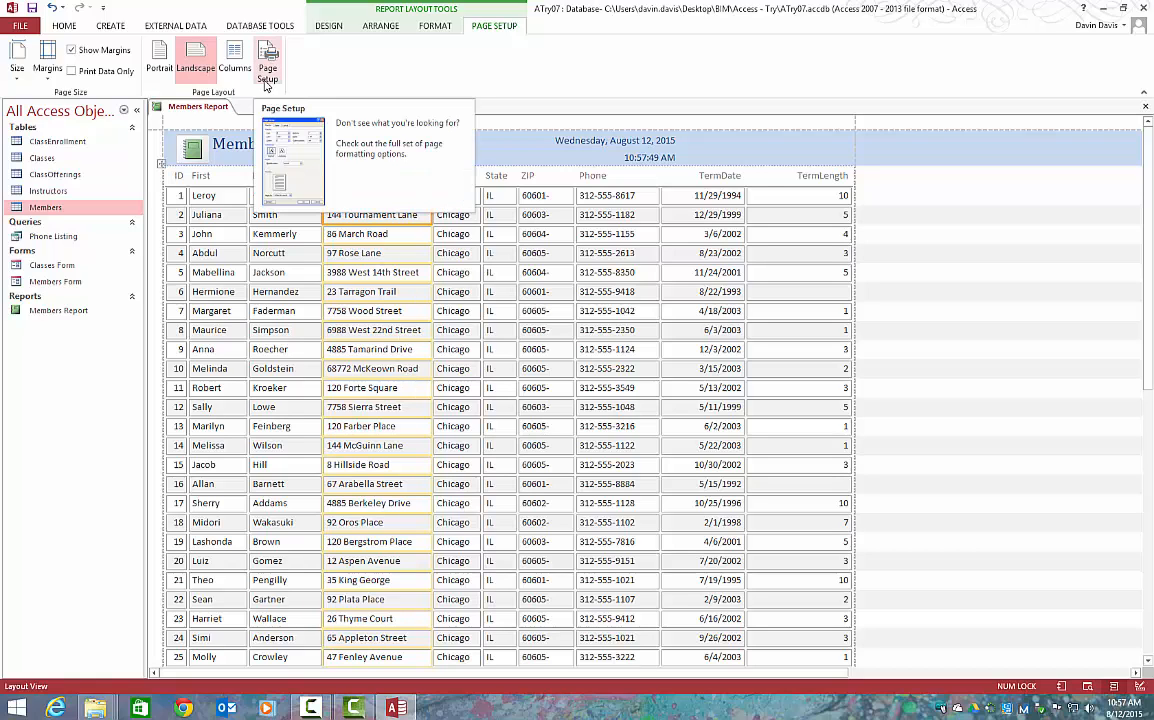
Review the report's margin values and presets, along with its column, orientation and paper options in Page Setup
click(268, 76)
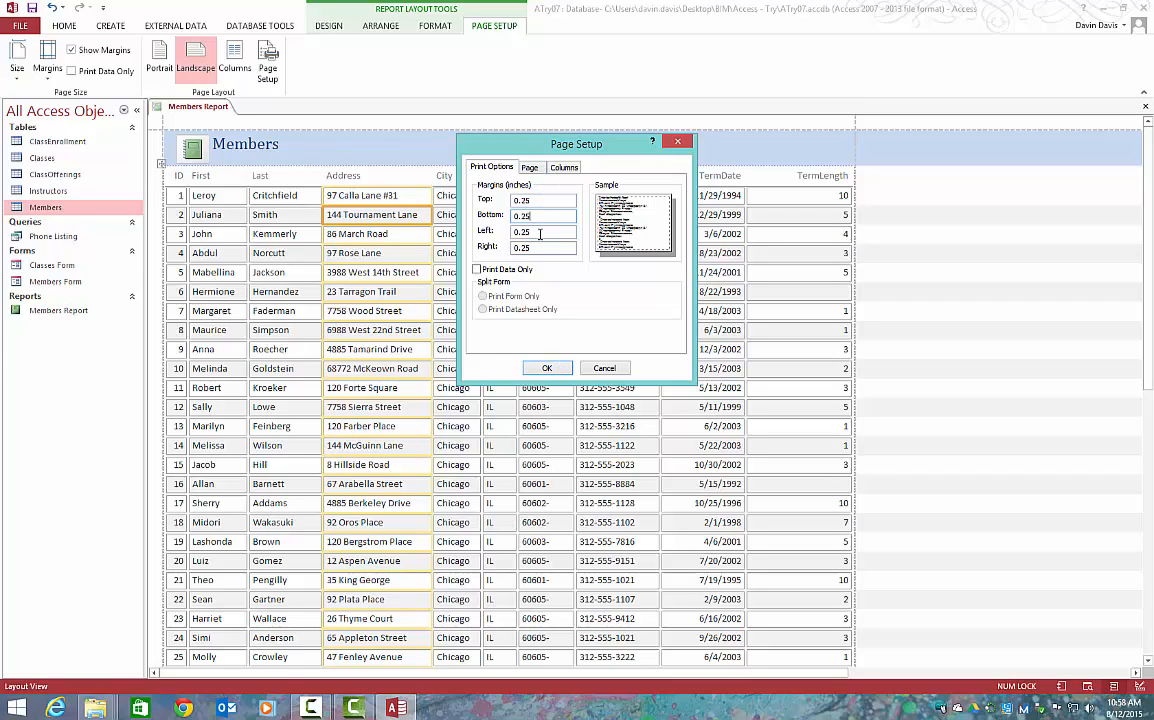
click(548, 366)
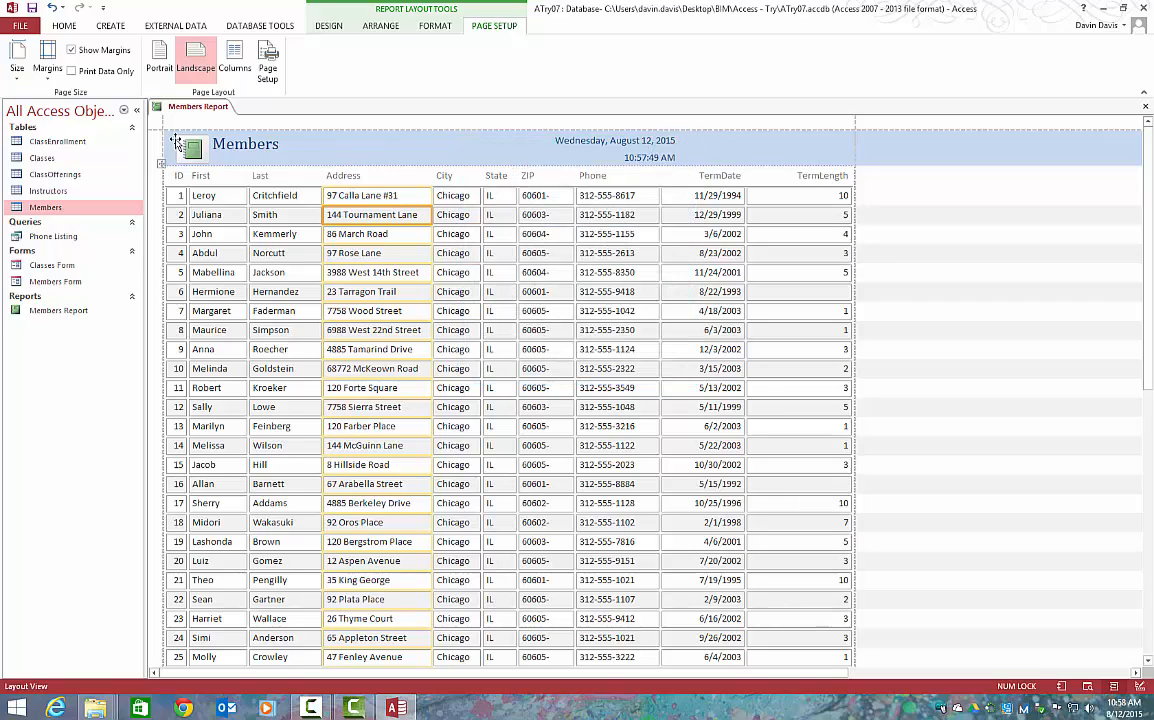
click(47, 58)
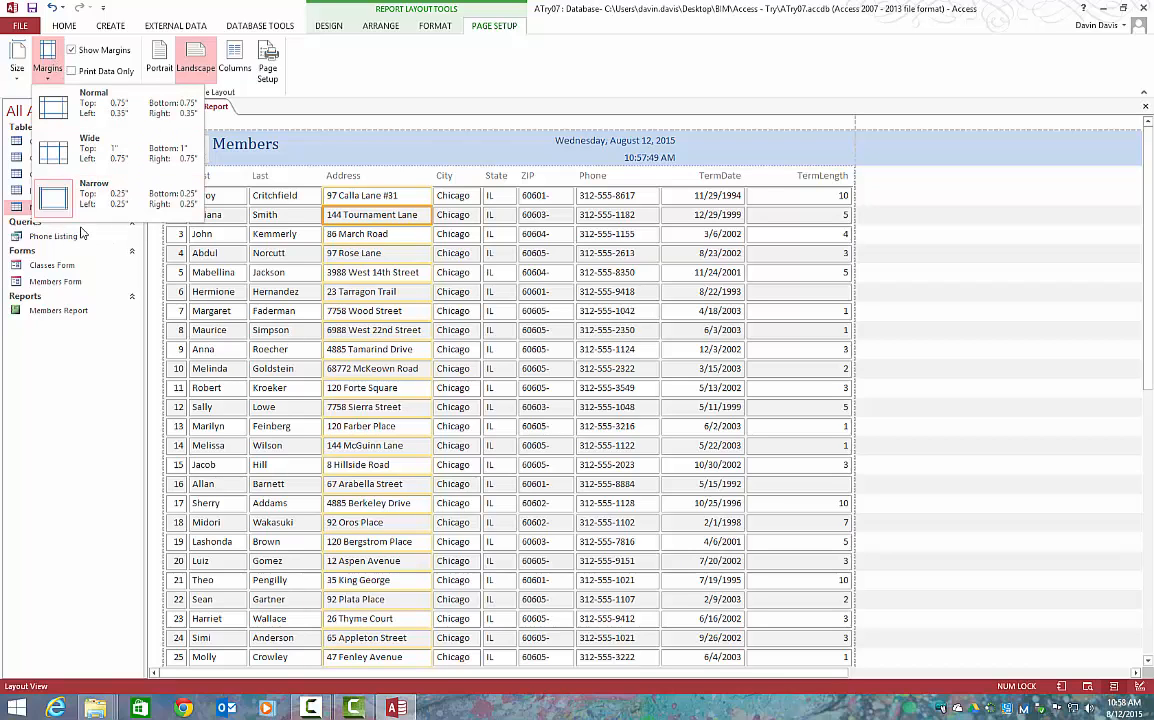
click(262, 65)
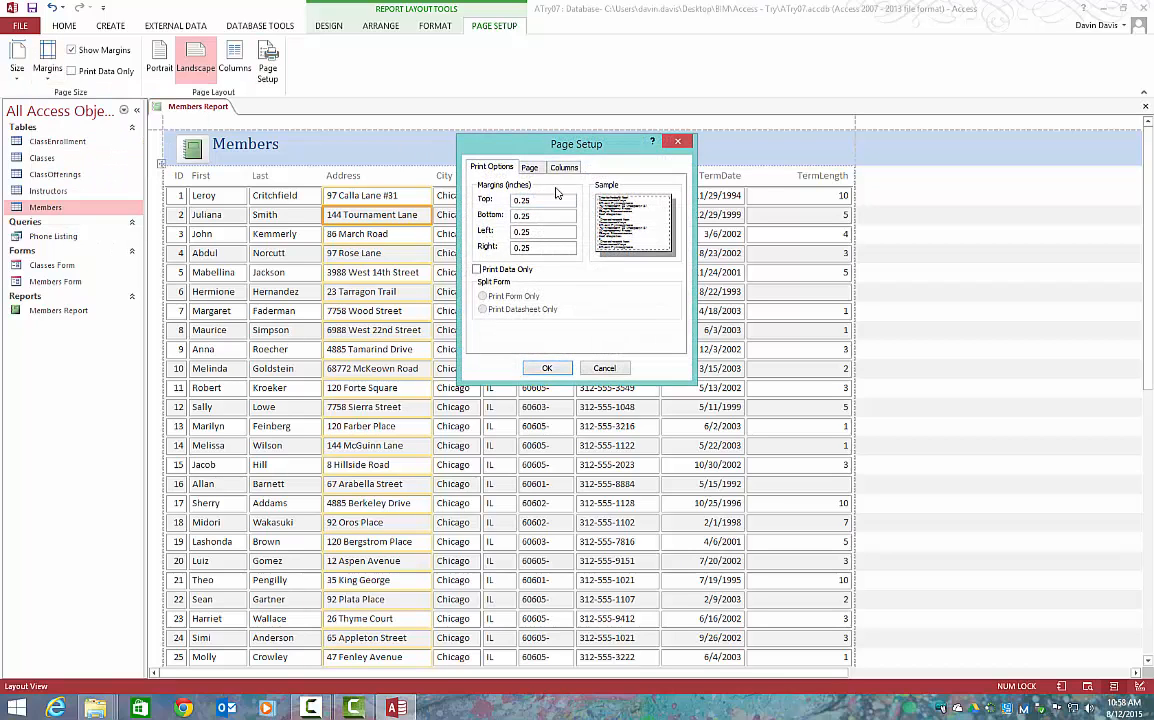
click(563, 167)
click(529, 167)
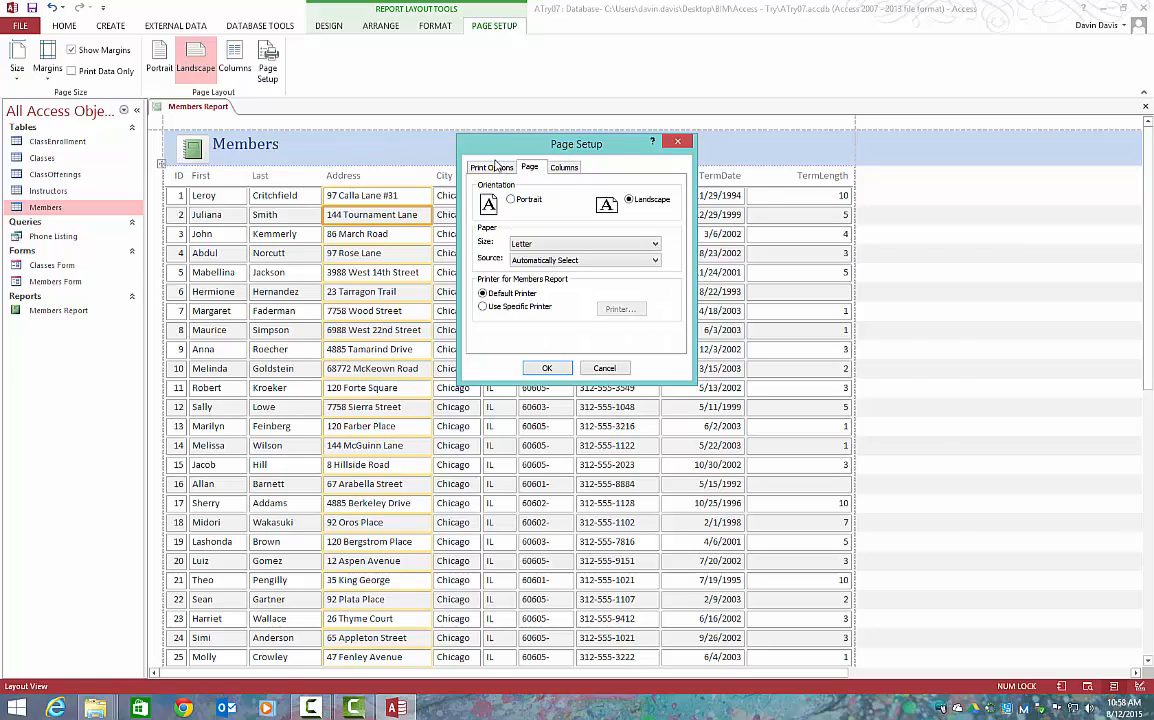
click(547, 368)
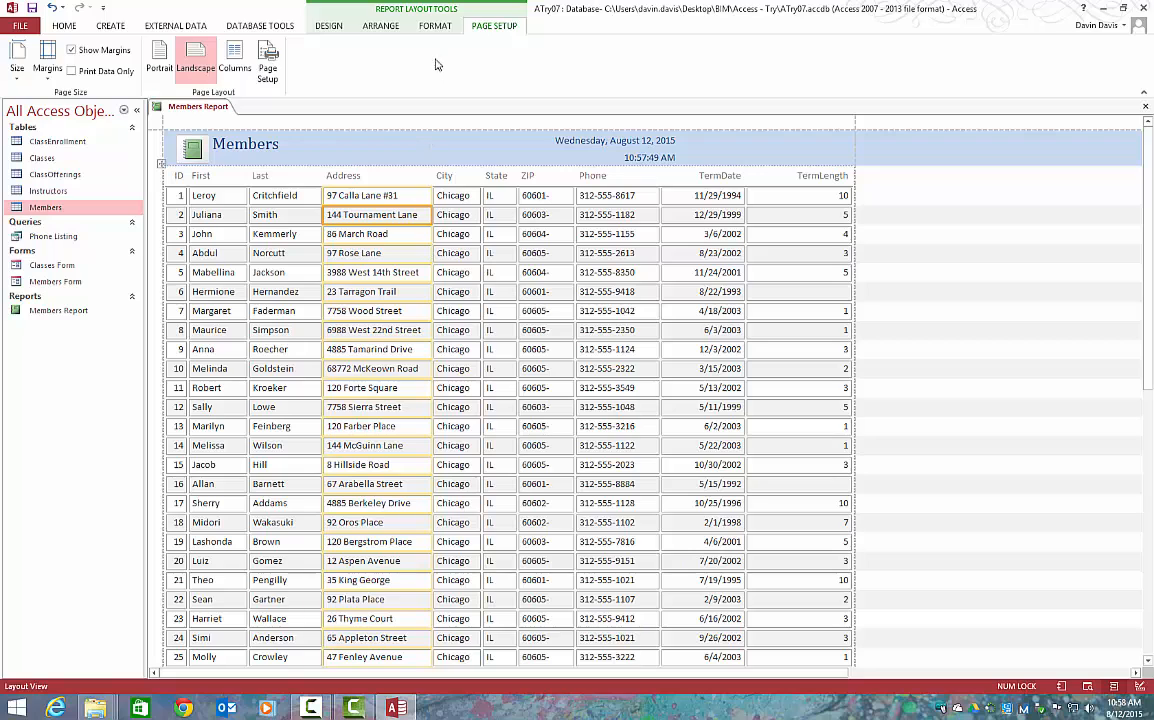
scroll(392, 30, up, 3)
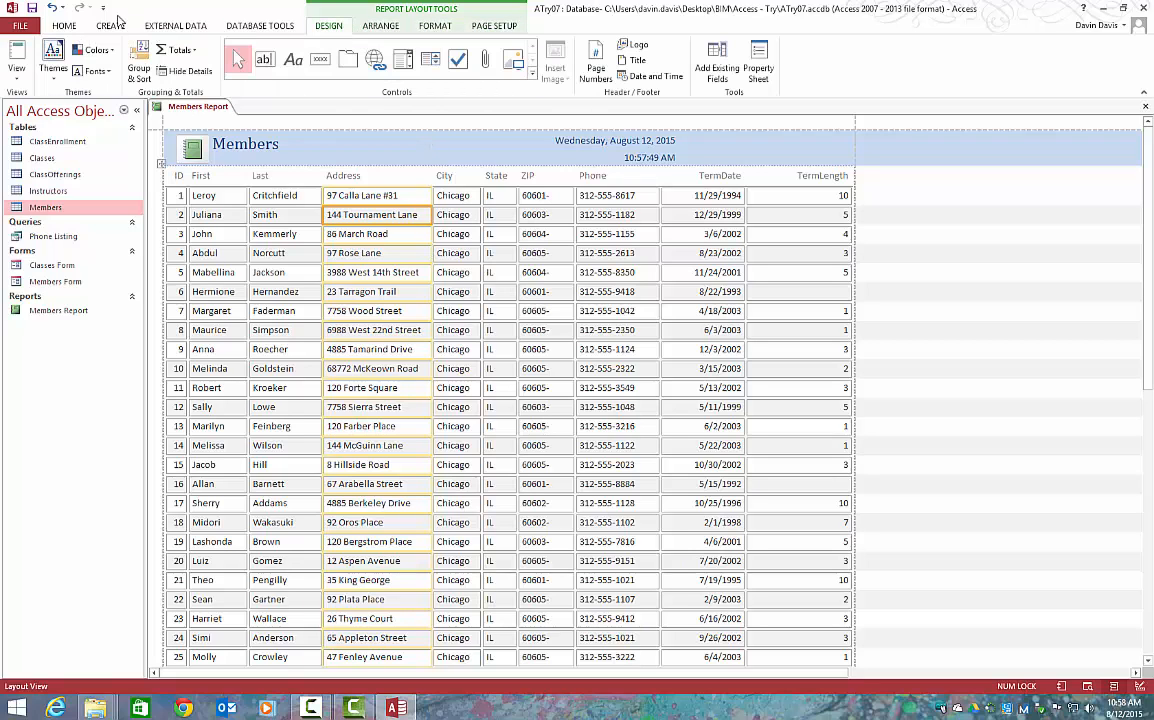